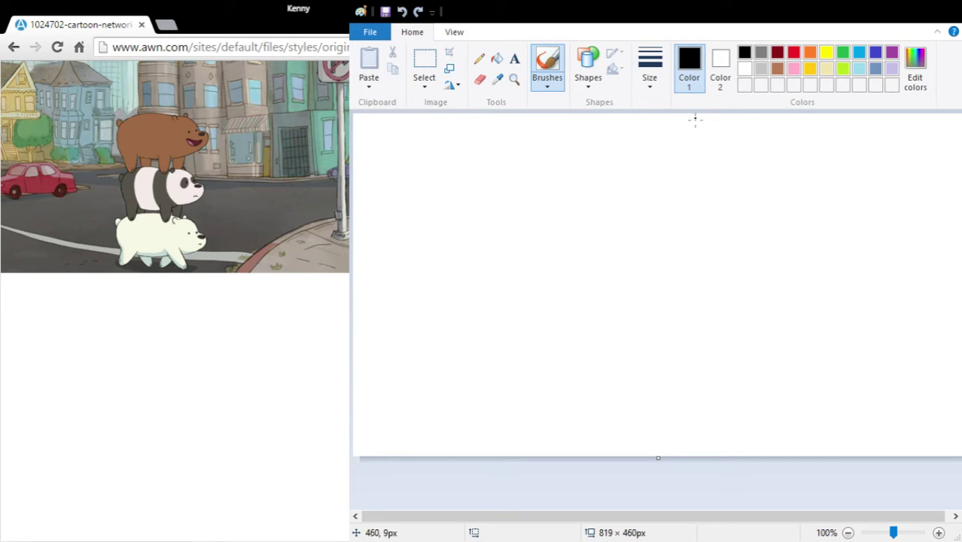
- Draw a black oval for the body and erase a gap in its upper-right outline
click(561, 65)
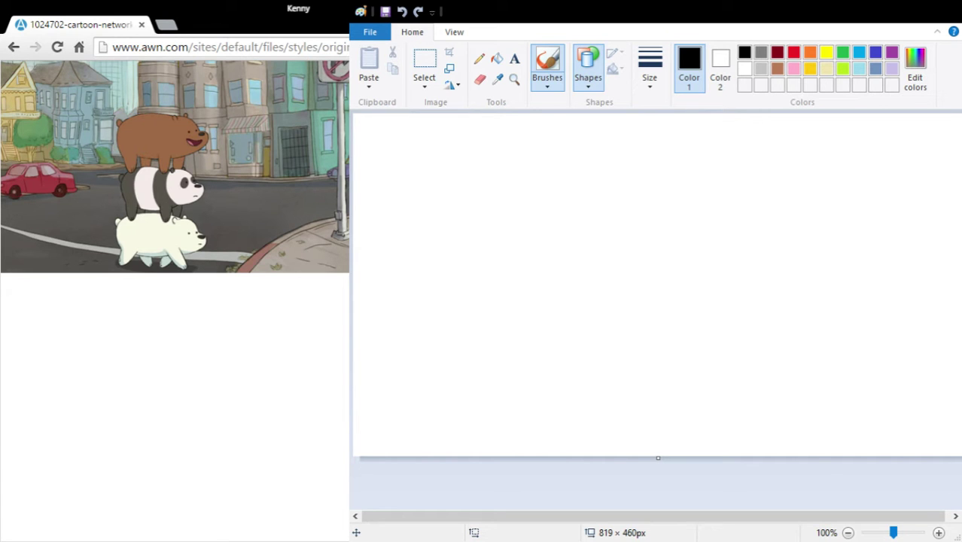
mouse_move(524, 277)
mouse_down()
mouse_move(704, 365)
mouse_move(654, 378)
mouse_move(707, 381)
mouse_up()
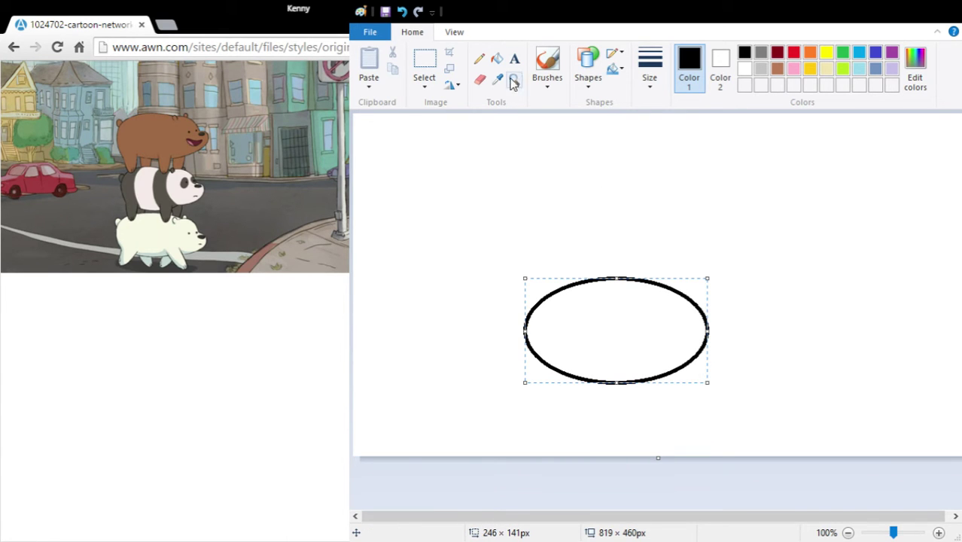
click(474, 86)
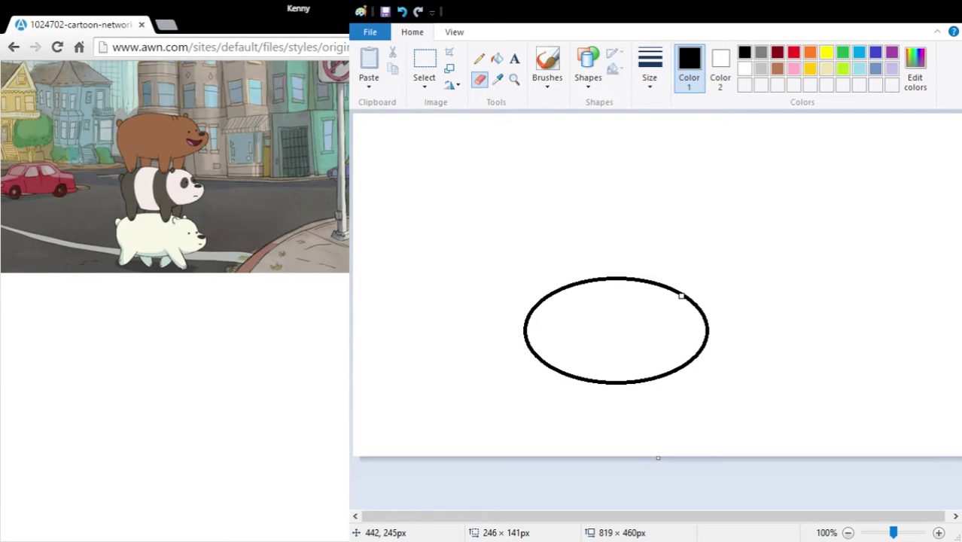
mouse_move(683, 293)
mouse_down()
mouse_move(709, 341)
mouse_move(703, 355)
mouse_move(683, 357)
mouse_move(701, 350)
mouse_move(693, 334)
mouse_move(705, 318)
mouse_move(712, 340)
mouse_move(699, 351)
mouse_move(702, 321)
mouse_up()
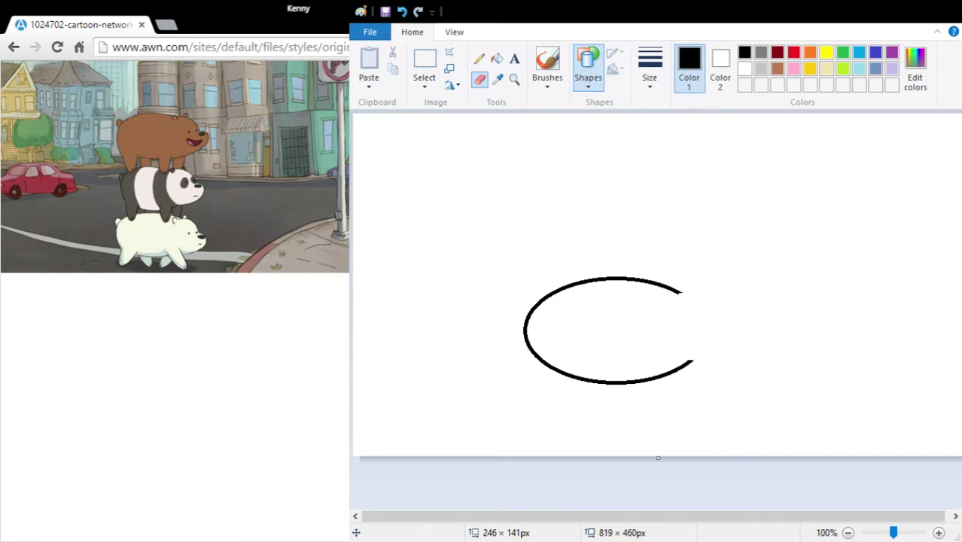
- Draw two small bent curves at the oval's gap as the bear's ears
click(587, 67)
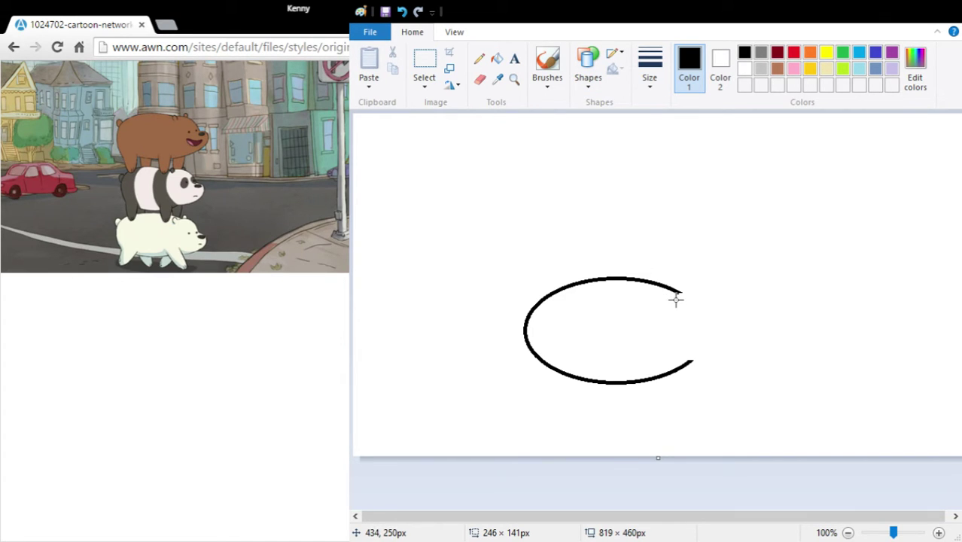
drag(675, 300, 677, 292)
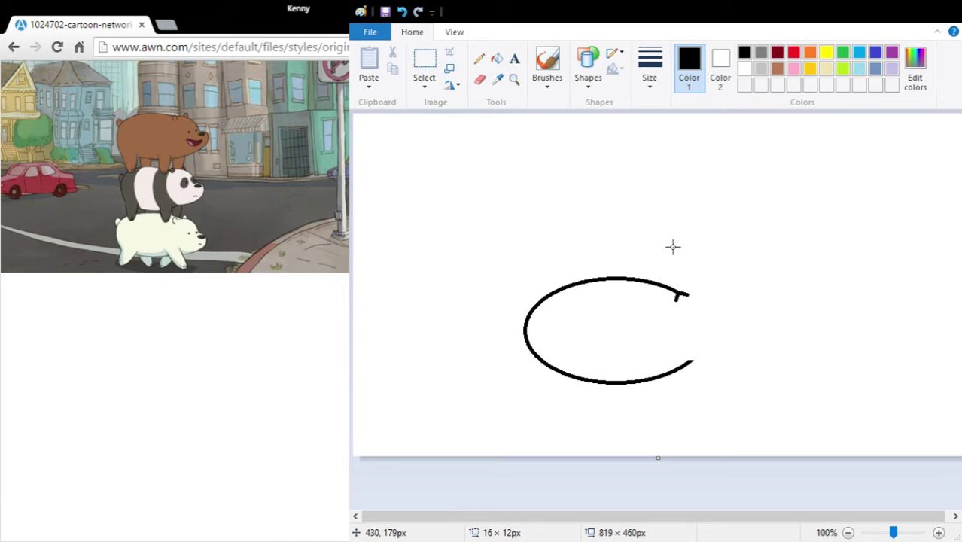
click(708, 292)
mouse_move(711, 292)
mouse_down()
mouse_move(641, 279)
mouse_move(676, 276)
mouse_up()
click(710, 283)
drag(702, 286, 706, 265)
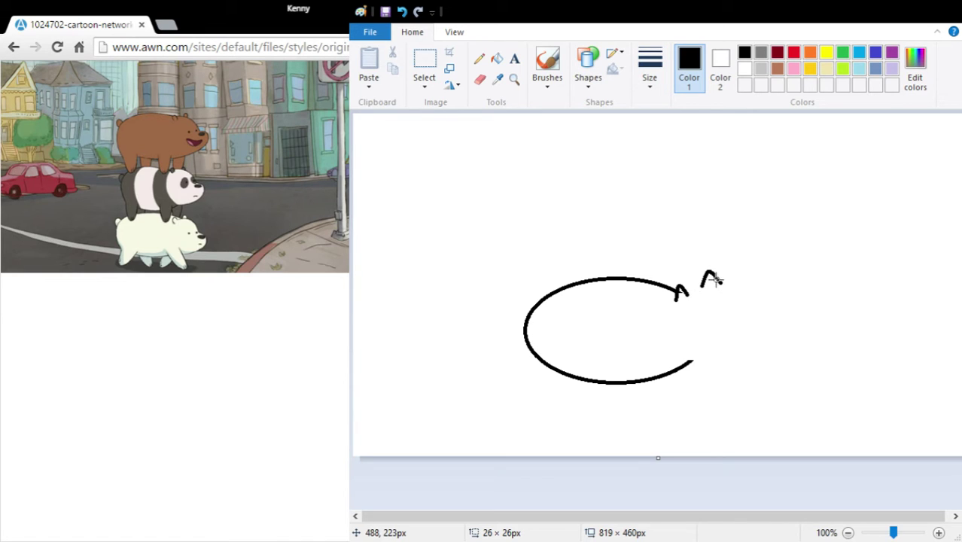
mouse_move(717, 280)
mouse_down()
mouse_move(741, 315)
mouse_move(712, 267)
mouse_up()
- Discard a failed hooked head curve and draw the jaw line from the oval's lower gap
drag(753, 305, 724, 283)
drag(733, 292, 759, 279)
drag(748, 280, 723, 301)
key(Delete)
mouse_move(692, 360)
mouse_down()
mouse_move(756, 344)
mouse_move(751, 330)
mouse_move(733, 360)
mouse_up()
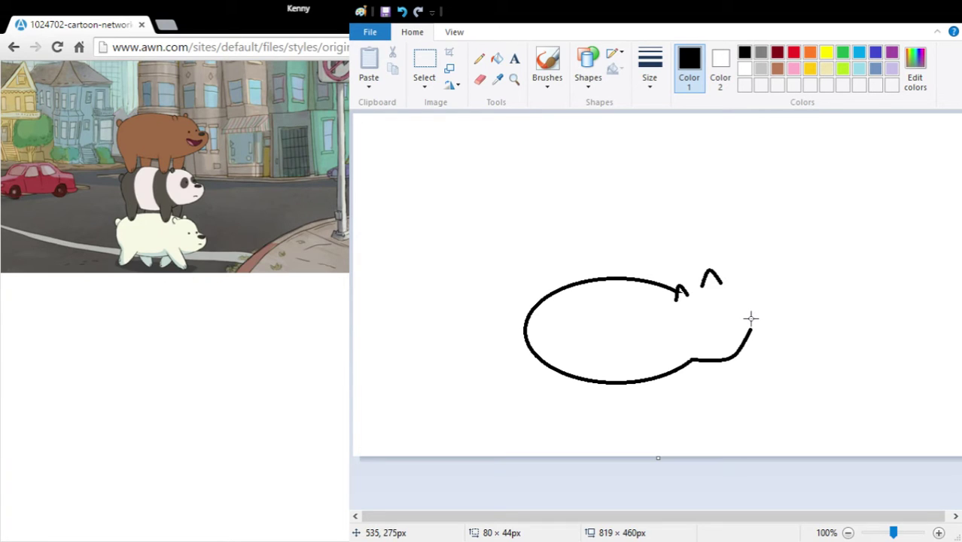
- Bend the jaw line and add an outward-bowed curve from the second ear tip to the jaw
mouse_move(750, 329)
mouse_down()
mouse_move(751, 316)
mouse_move(751, 331)
mouse_up()
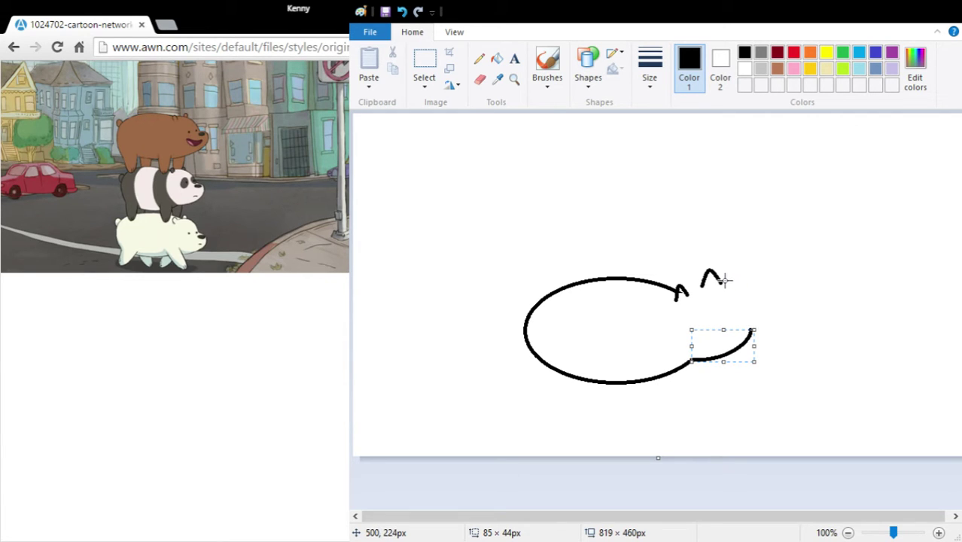
drag(724, 279, 752, 324)
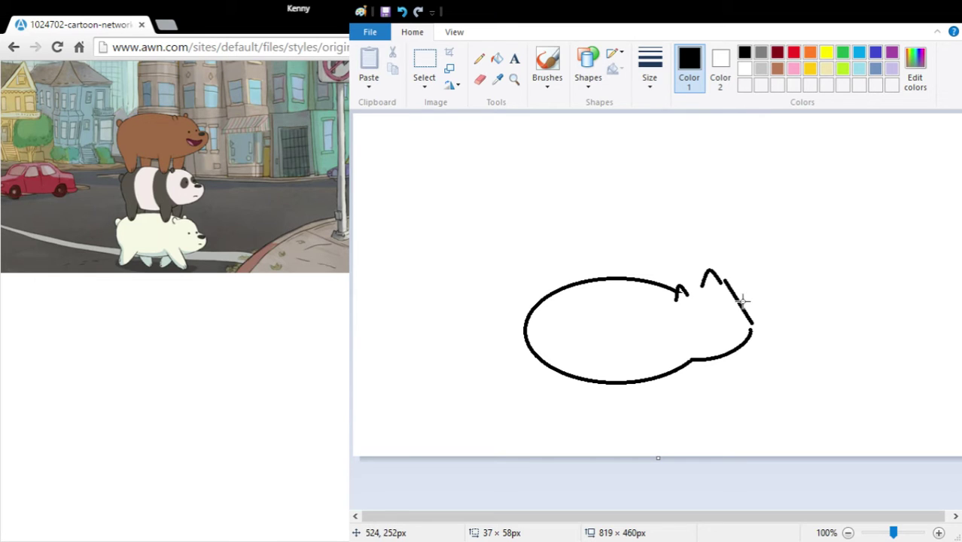
mouse_move(734, 295)
mouse_down()
mouse_move(755, 289)
mouse_move(730, 279)
mouse_move(749, 284)
mouse_move(755, 315)
mouse_move(742, 291)
mouse_move(742, 300)
mouse_up()
click(806, 381)
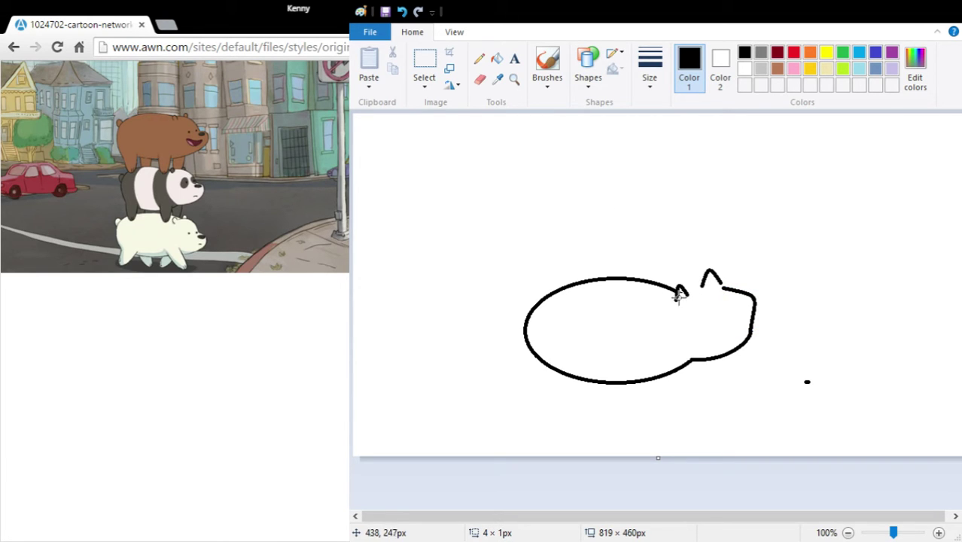
- Paint a filled black nose on the bear's head with the brush
click(479, 58)
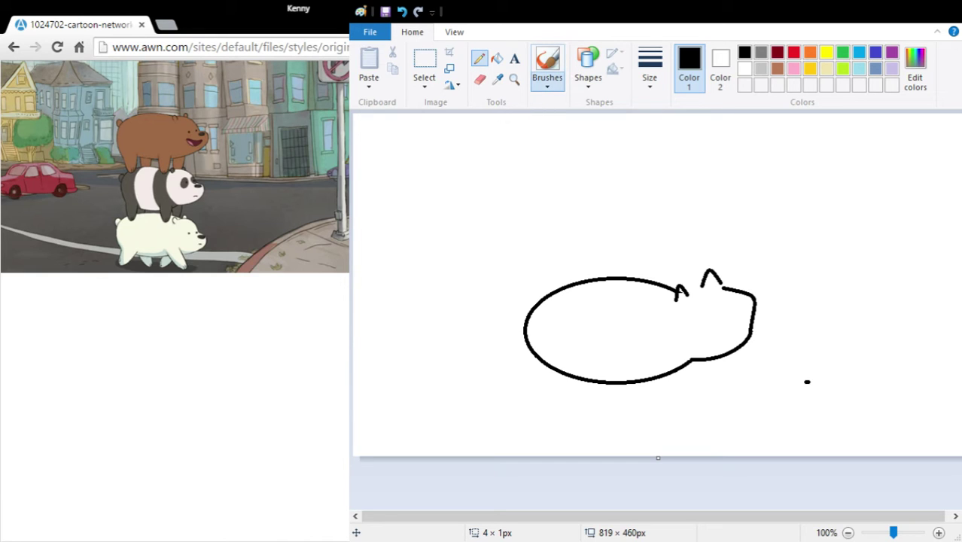
click(547, 64)
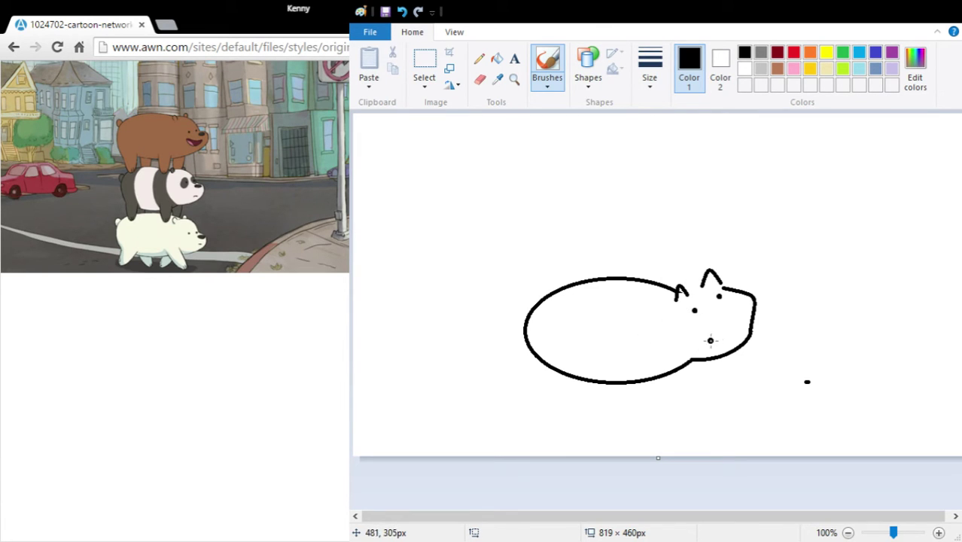
drag(730, 308, 728, 315)
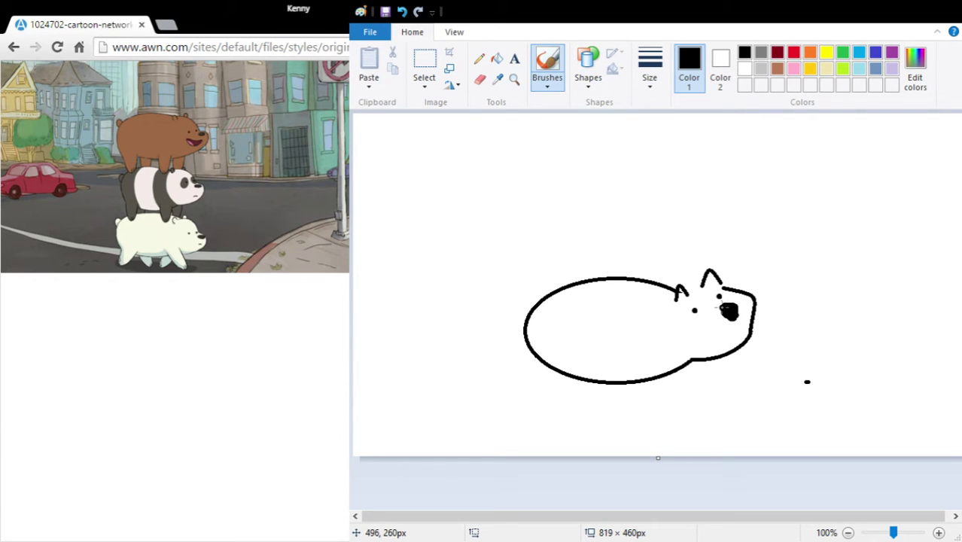
drag(720, 307, 722, 314)
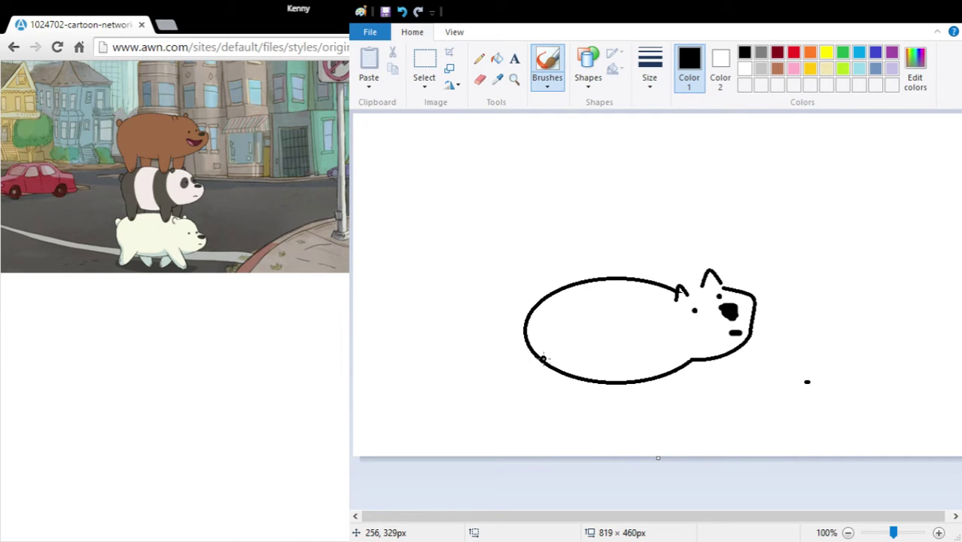
- Brush leg loops under the body and a small tail on the left side
mouse_move(541, 359)
mouse_down()
mouse_move(529, 382)
mouse_move(534, 407)
mouse_move(548, 415)
mouse_move(560, 368)
mouse_move(575, 401)
mouse_move(601, 417)
mouse_move(576, 371)
mouse_up()
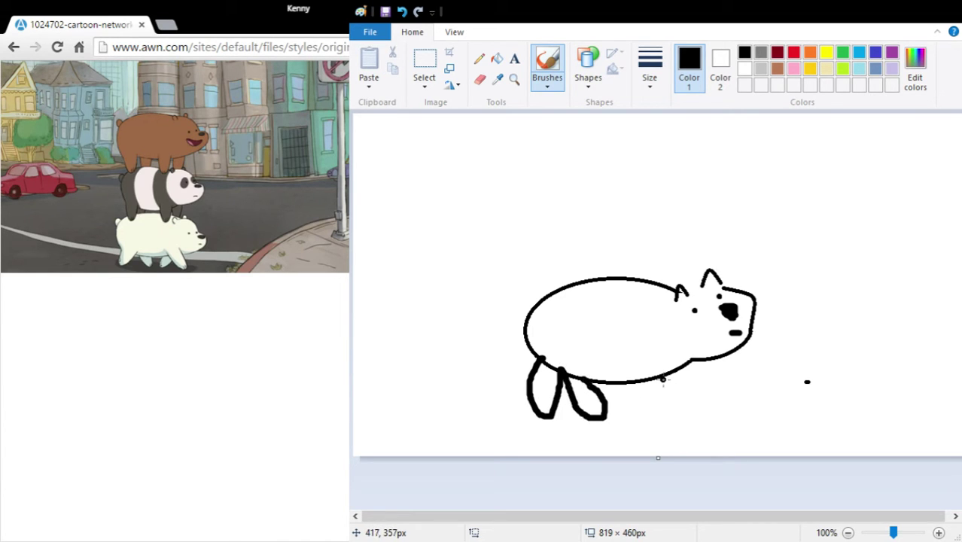
mouse_move(653, 377)
mouse_down()
mouse_move(632, 416)
mouse_move(652, 409)
mouse_move(659, 369)
mouse_move(651, 378)
mouse_move(705, 411)
mouse_move(659, 357)
mouse_up()
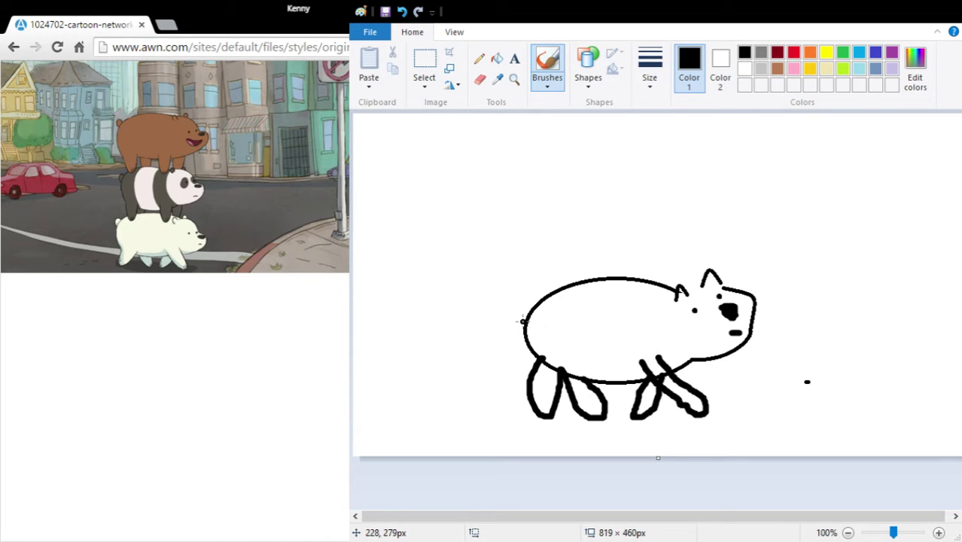
mouse_move(522, 321)
mouse_down()
mouse_move(519, 309)
mouse_move(534, 310)
mouse_up()
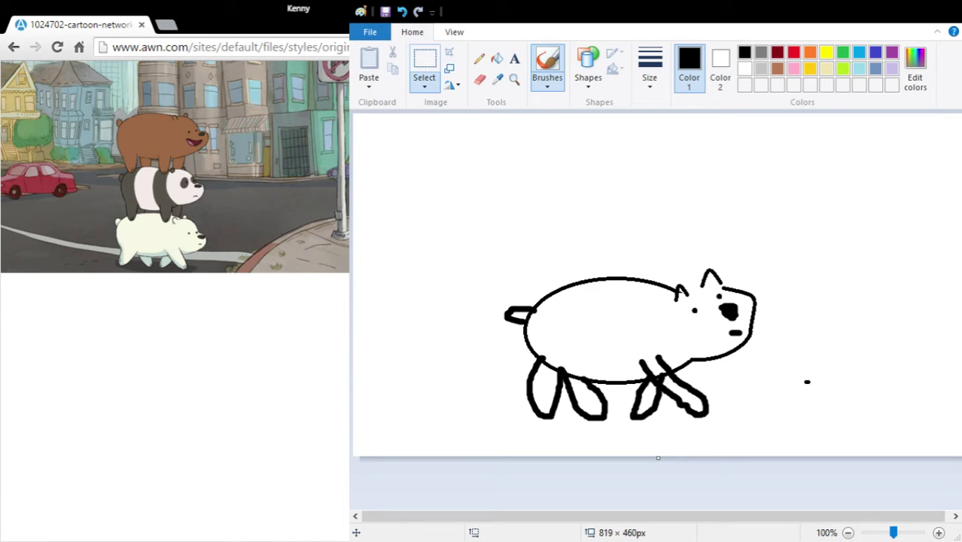
- Undo the thick brushed tail and redraw it as a thin pencil outline
click(424, 85)
click(452, 143)
mouse_move(474, 239)
mouse_down()
mouse_move(631, 321)
mouse_move(584, 331)
mouse_move(502, 294)
mouse_move(488, 252)
mouse_up()
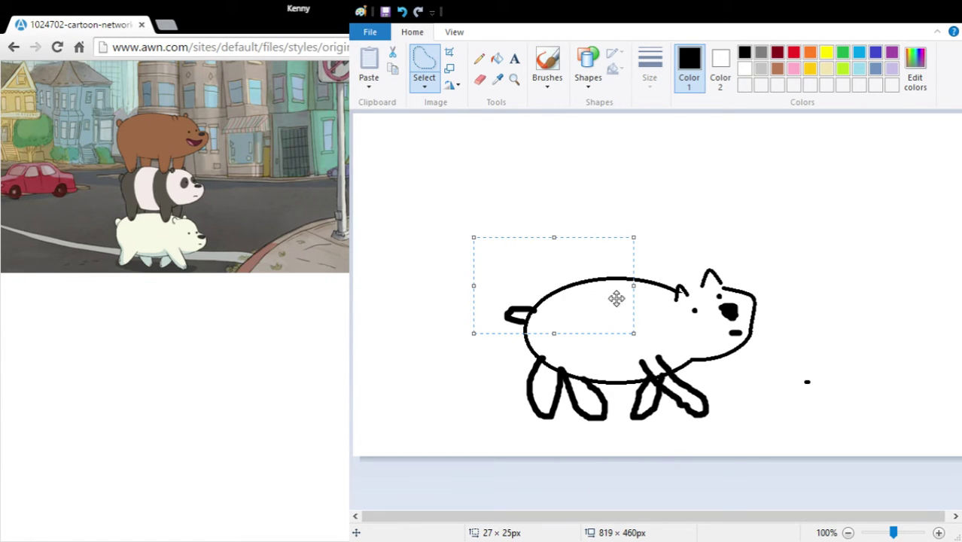
click(400, 13)
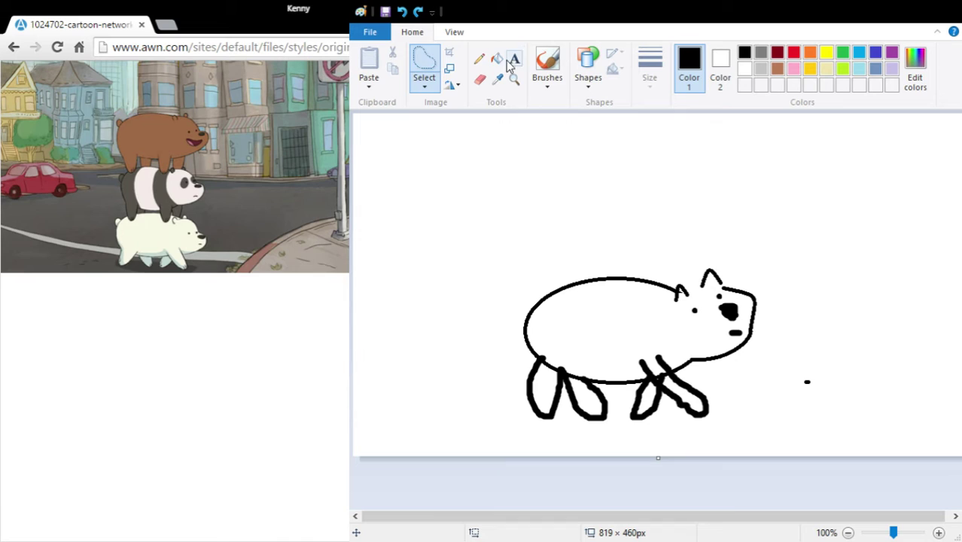
click(478, 58)
mouse_move(528, 329)
mouse_down()
mouse_move(504, 320)
mouse_move(506, 305)
mouse_move(528, 316)
mouse_up()
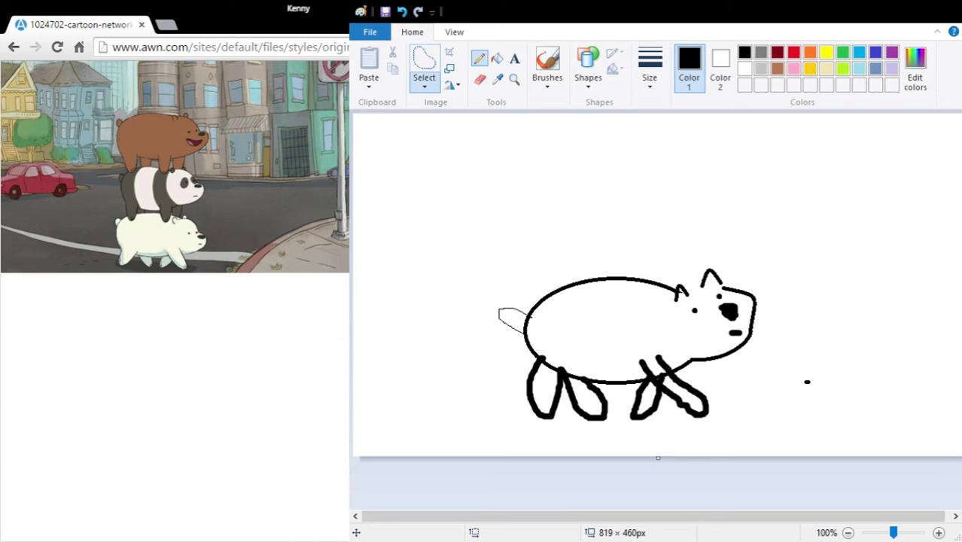
- Select and paste a copy of the bear, place it above the original, then select the lower bear
click(424, 60)
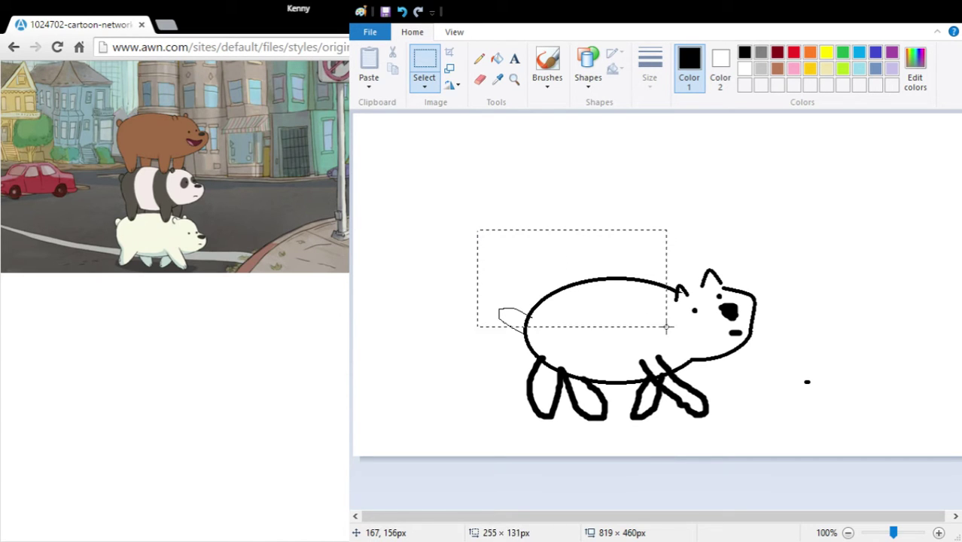
mouse_move(666, 326)
mouse_down()
mouse_move(790, 427)
mouse_move(773, 431)
mouse_up()
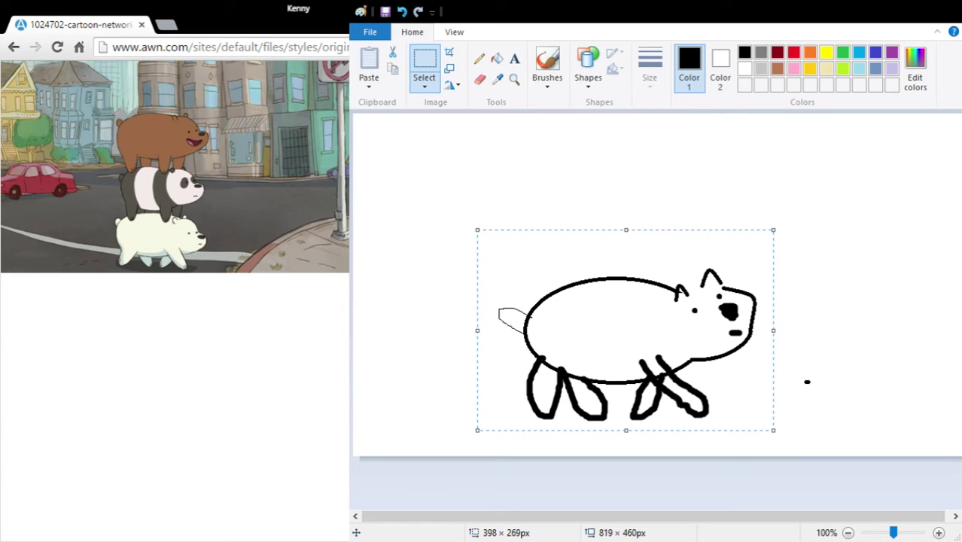
click(587, 190)
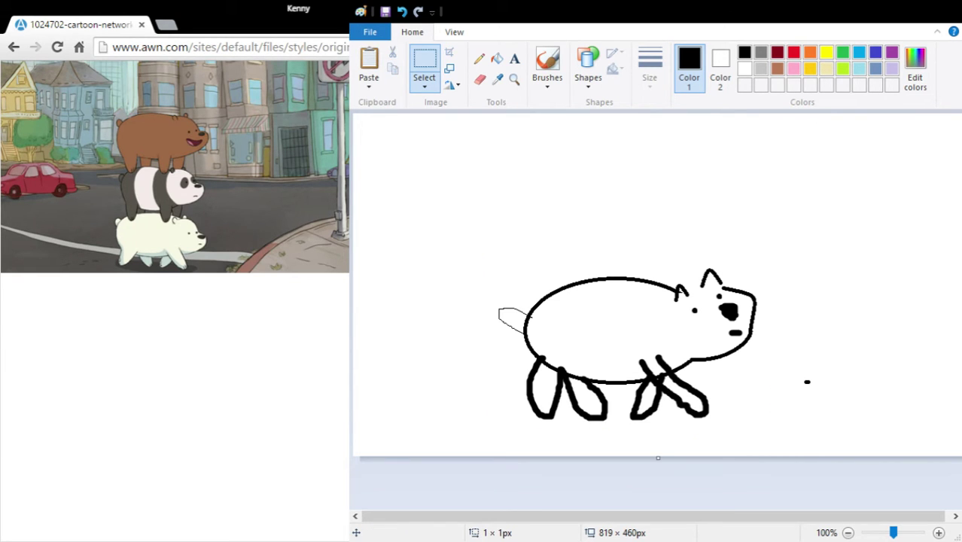
key(ctrl+v)
drag(474, 167, 570, 130)
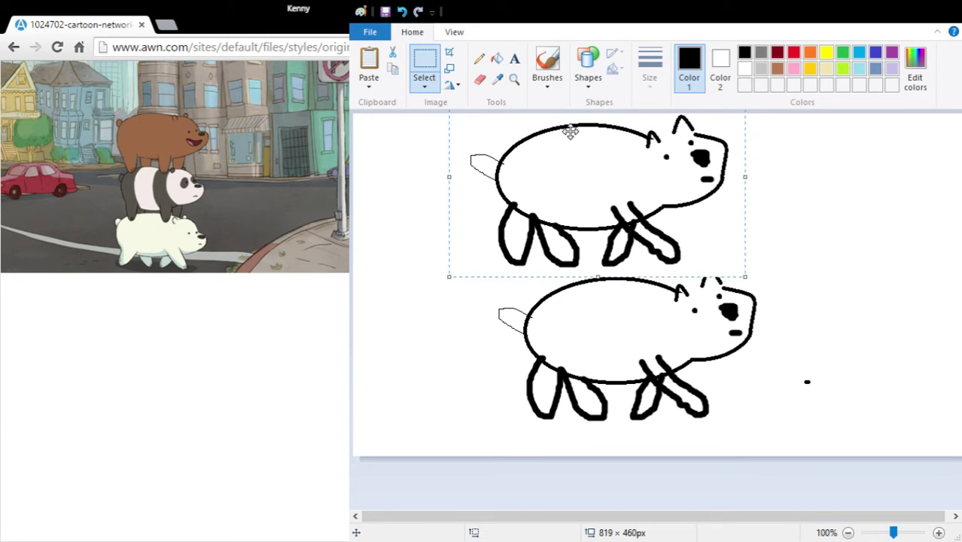
drag(836, 248, 842, 250)
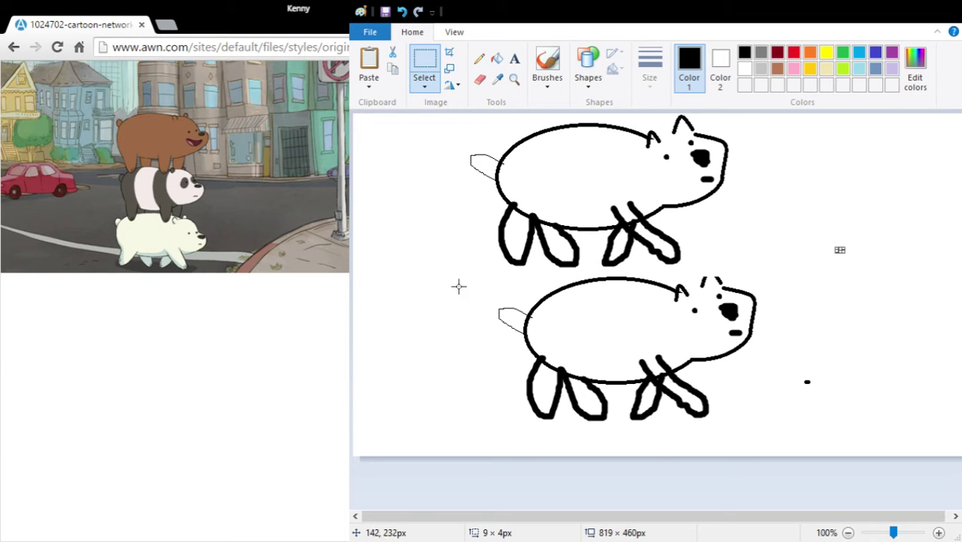
drag(470, 276, 780, 427)
mouse_move(472, 275)
mouse_down()
mouse_move(403, 329)
mouse_move(466, 278)
mouse_up()
- Free-form select the lower bear and move it up just beneath the top bear
click(424, 85)
click(444, 149)
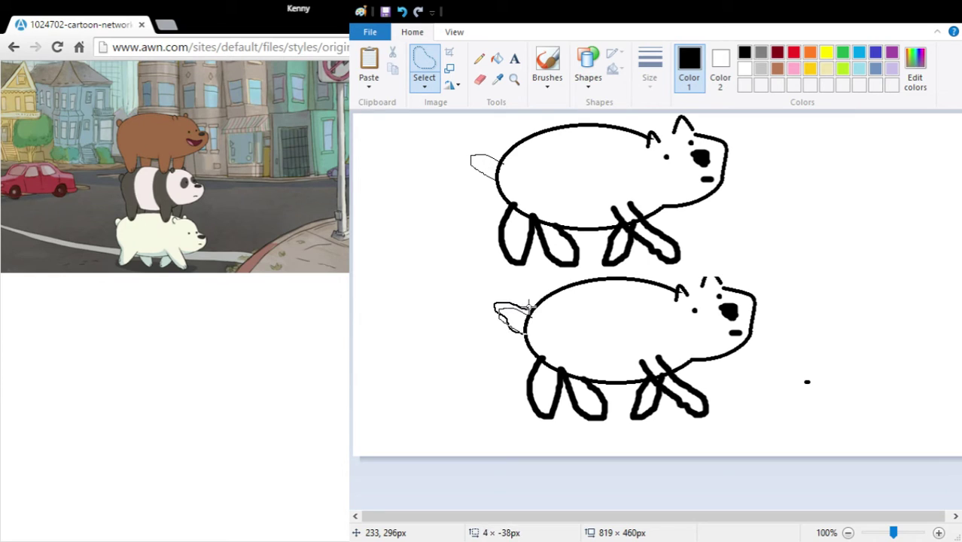
mouse_move(577, 280)
mouse_down()
mouse_move(661, 271)
mouse_move(690, 283)
mouse_move(714, 269)
mouse_move(760, 299)
mouse_up()
mouse_move(763, 335)
mouse_down()
mouse_move(689, 374)
mouse_move(717, 401)
mouse_move(711, 420)
mouse_move(679, 424)
mouse_move(666, 397)
mouse_move(661, 421)
mouse_move(627, 425)
mouse_move(629, 391)
mouse_move(619, 390)
mouse_move(598, 424)
mouse_up()
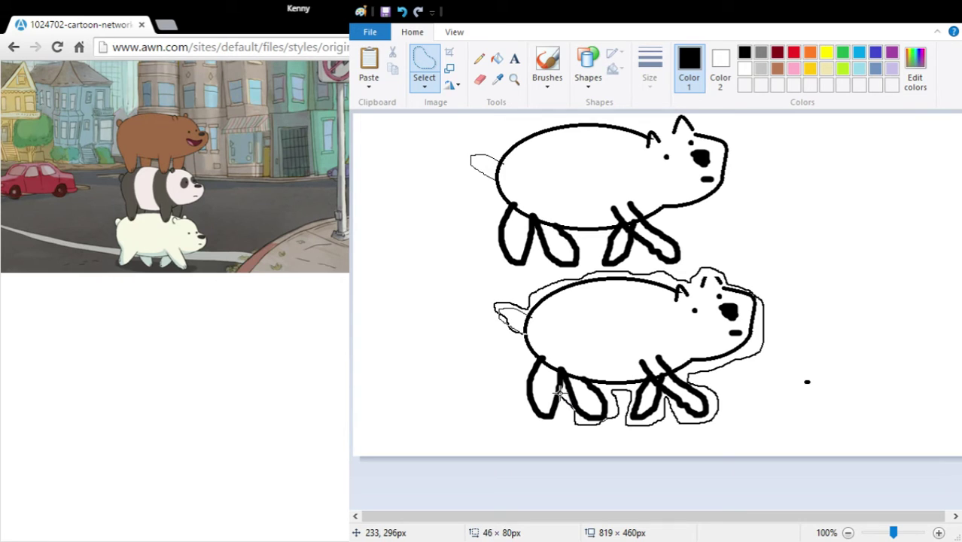
mouse_move(559, 392)
mouse_down()
mouse_move(561, 418)
mouse_move(540, 425)
mouse_move(524, 406)
mouse_move(527, 350)
mouse_move(516, 325)
mouse_up()
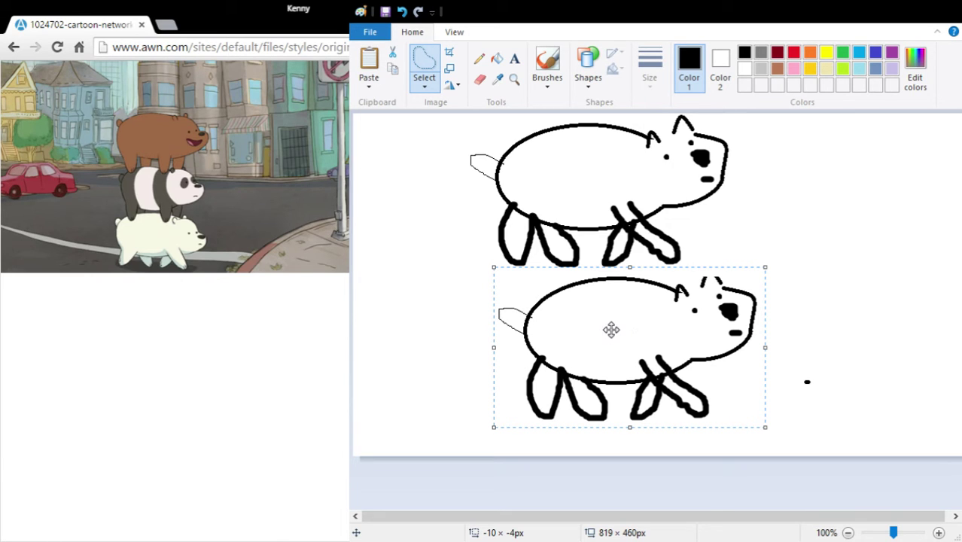
mouse_move(629, 331)
mouse_down()
mouse_move(629, 287)
mouse_move(589, 286)
mouse_move(607, 333)
mouse_move(629, 347)
mouse_move(618, 335)
mouse_up()
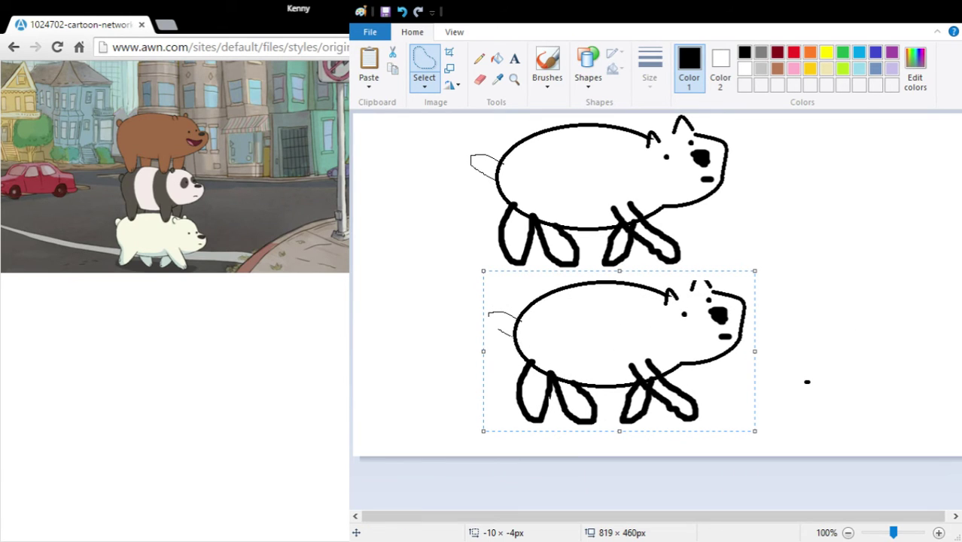
- Set the moved bear, paste a third copy and nudge it into the middle of the stack
click(805, 207)
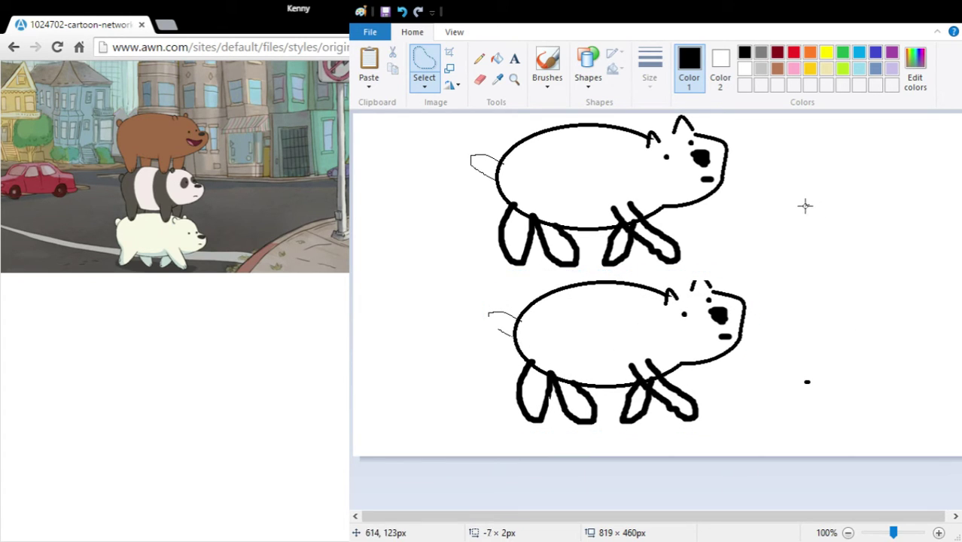
key(ctrl+v)
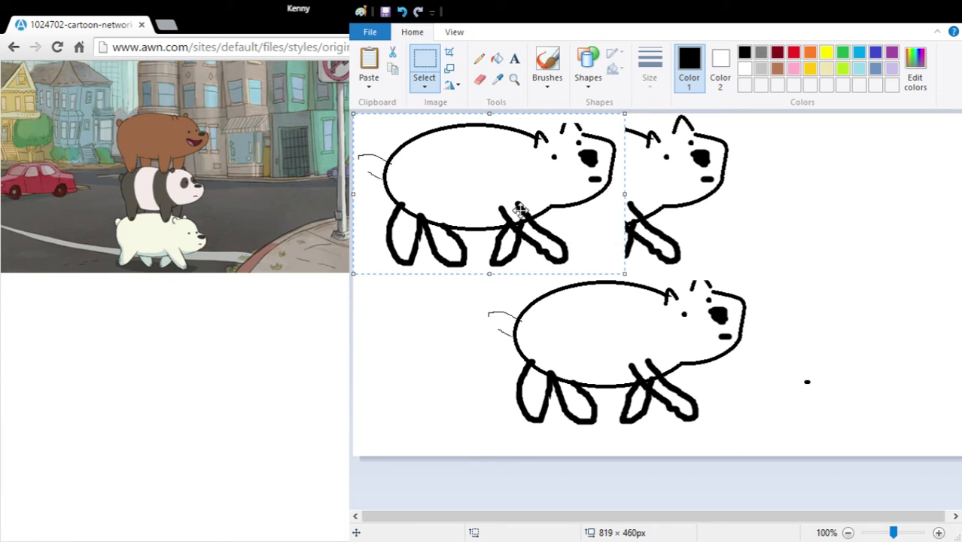
drag(518, 210, 622, 258)
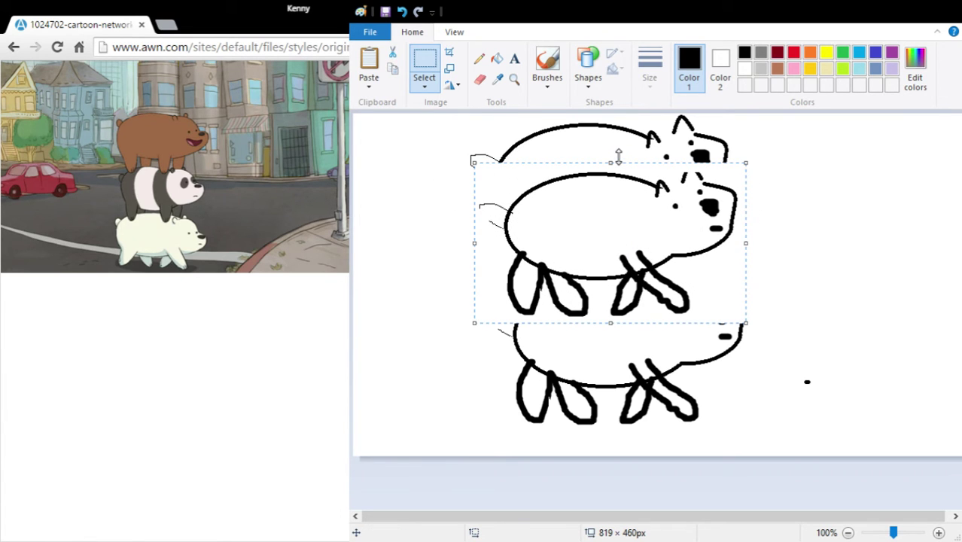
drag(610, 163, 611, 205)
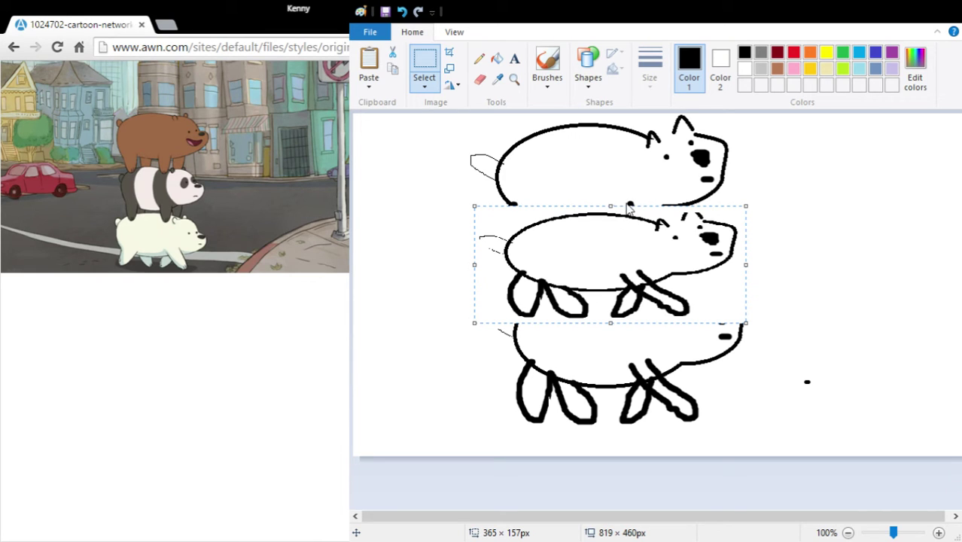
mouse_move(629, 204)
mouse_down()
mouse_move(627, 219)
mouse_move(626, 201)
mouse_up()
click(831, 299)
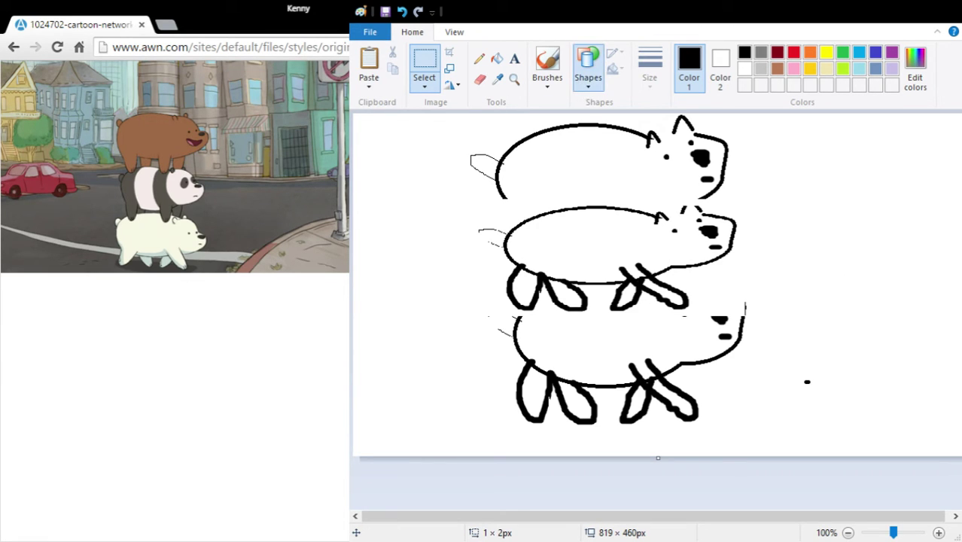
- Draw two straight vertical lines across the middle bear's body, adjusting each until vertical
click(587, 66)
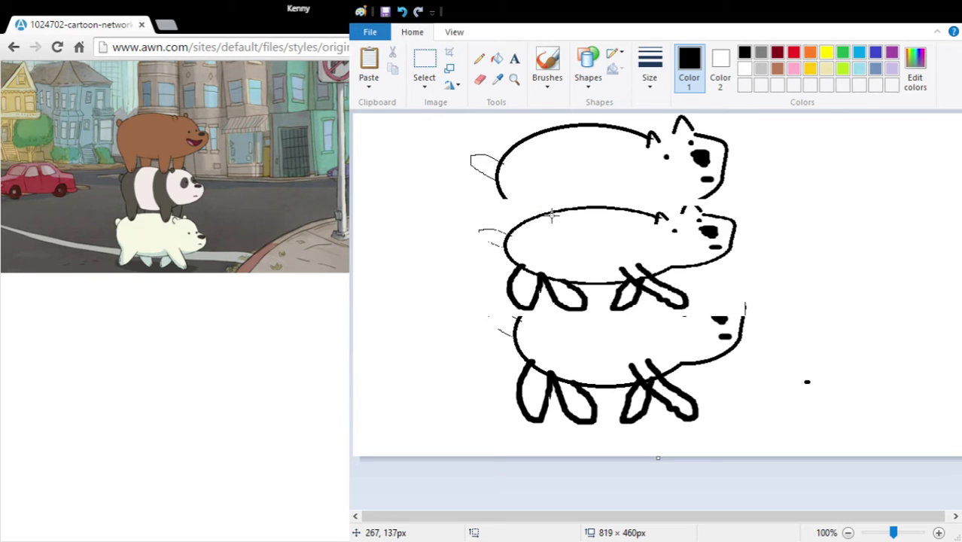
drag(550, 213, 550, 277)
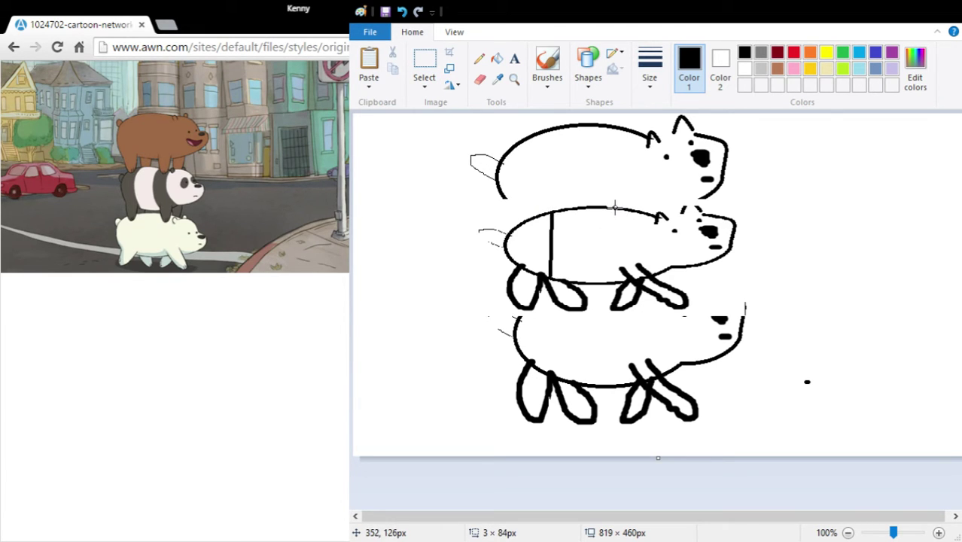
drag(614, 208, 552, 256)
drag(605, 210, 555, 239)
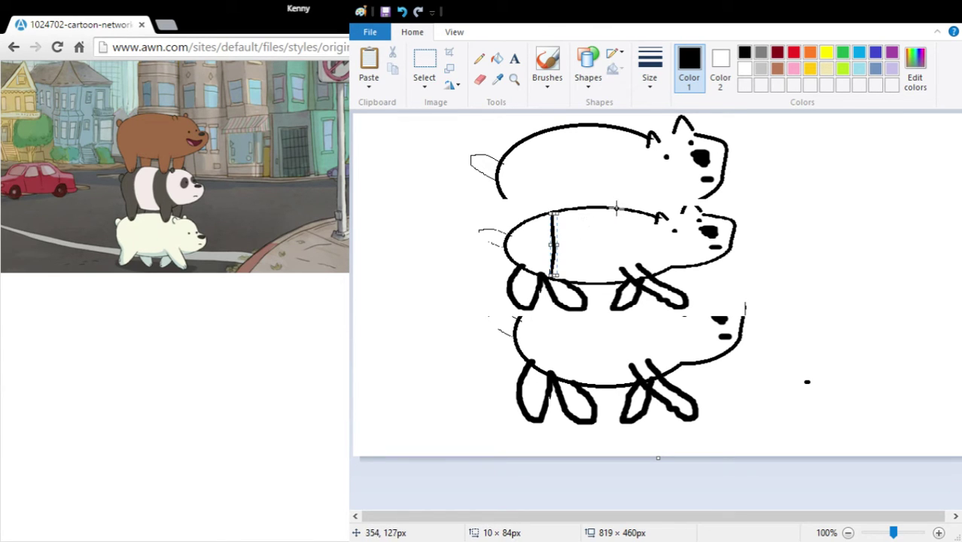
drag(615, 209, 613, 284)
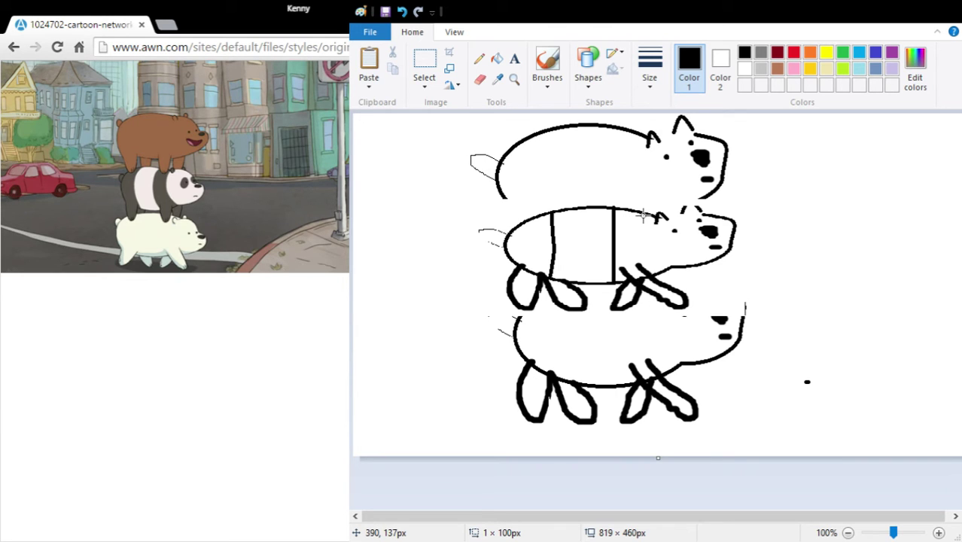
drag(640, 214, 612, 251)
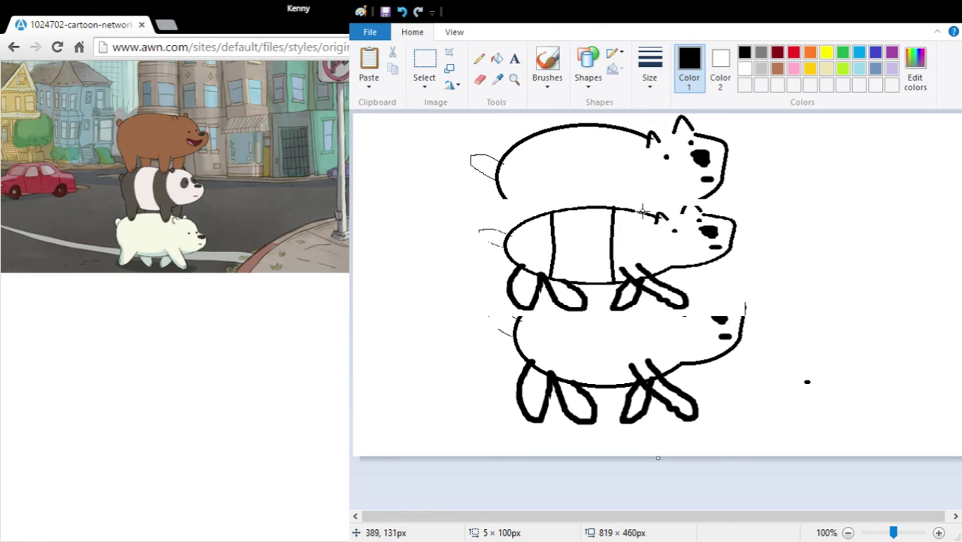
mouse_move(641, 213)
mouse_down()
mouse_move(618, 215)
mouse_move(646, 212)
mouse_move(650, 283)
mouse_up()
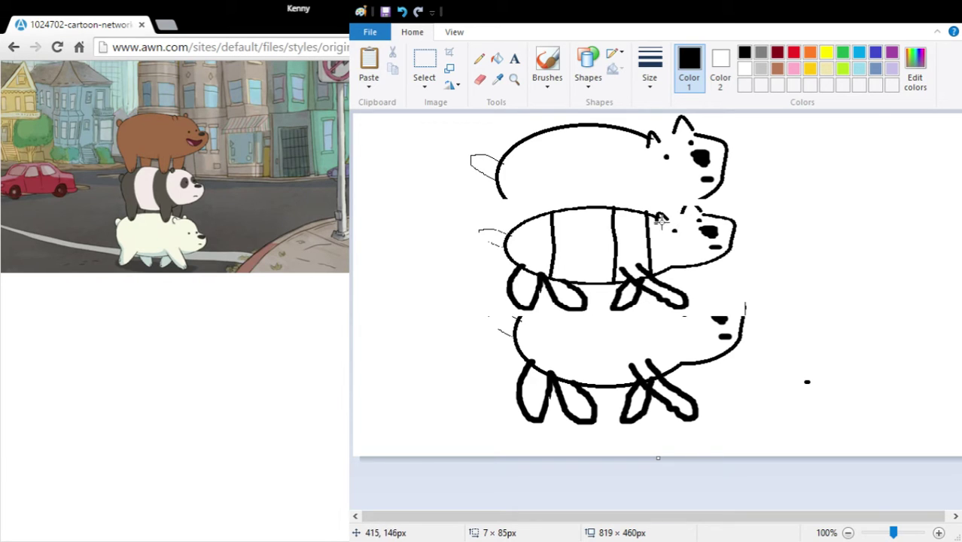
- Ring the middle bear's two eyes with small ovals as panda eye patches
click(588, 87)
drag(666, 223, 682, 245)
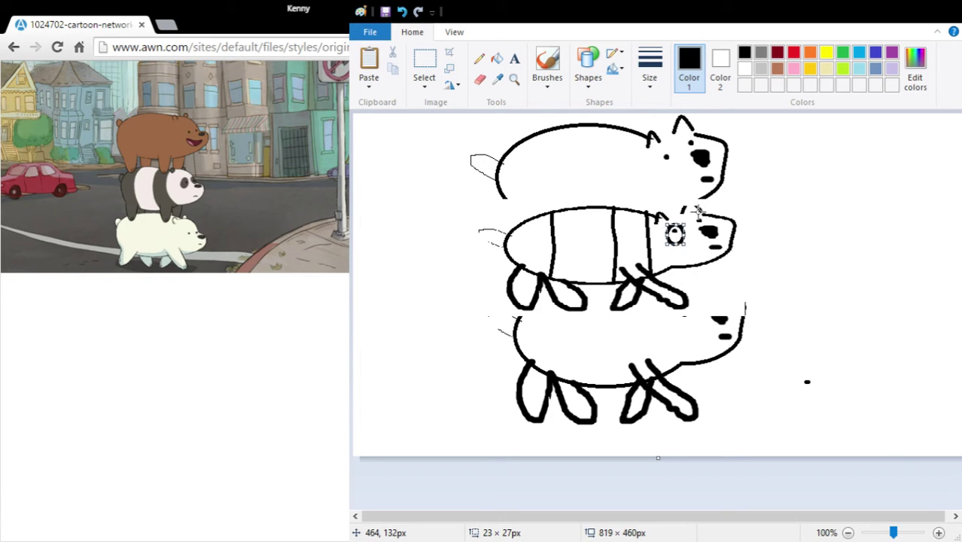
drag(688, 208, 703, 229)
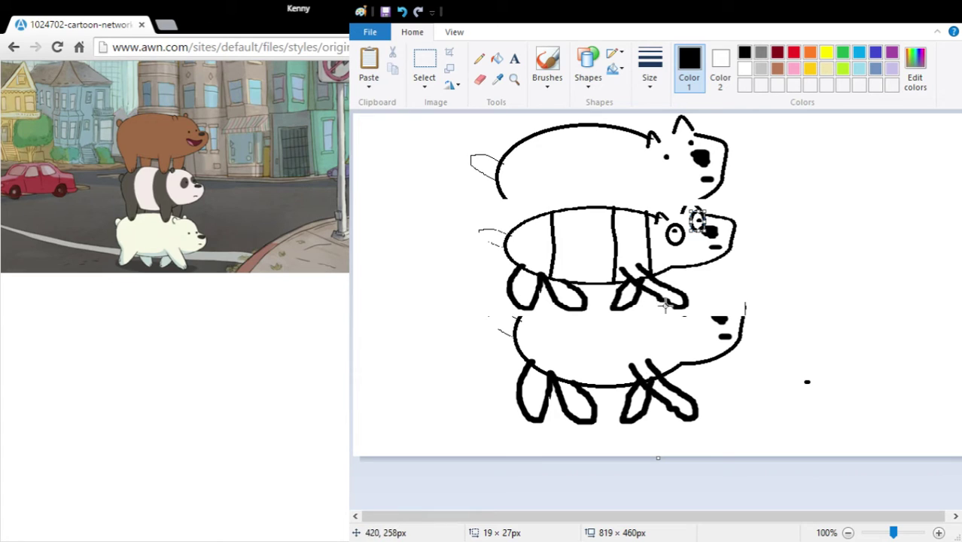
click(480, 59)
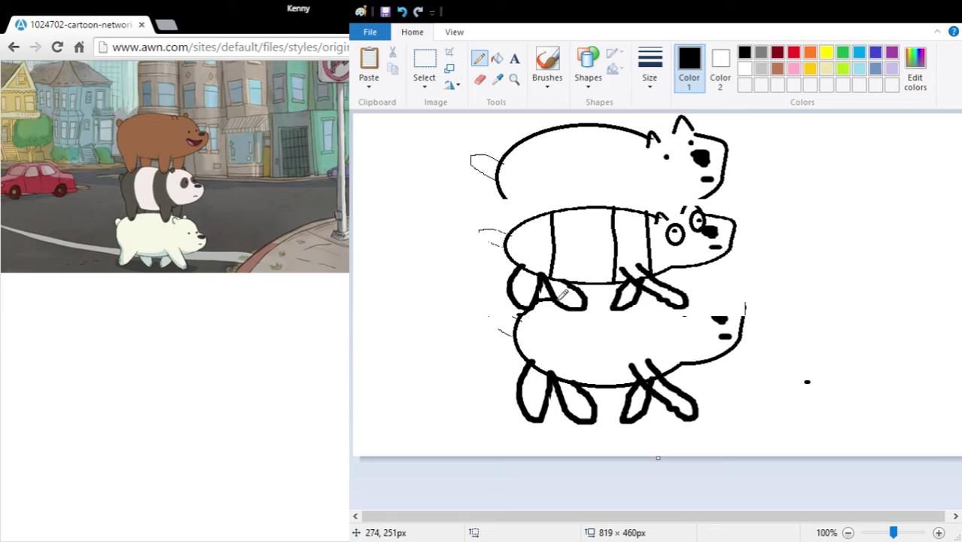
- Pencil the middle bear's belly and hind-leg outline, mark the bottom bear's head, then pick the Eraser
drag(585, 297, 612, 302)
mouse_move(645, 297)
mouse_down()
mouse_move(663, 301)
mouse_move(696, 276)
mouse_move(761, 291)
mouse_move(742, 312)
mouse_up()
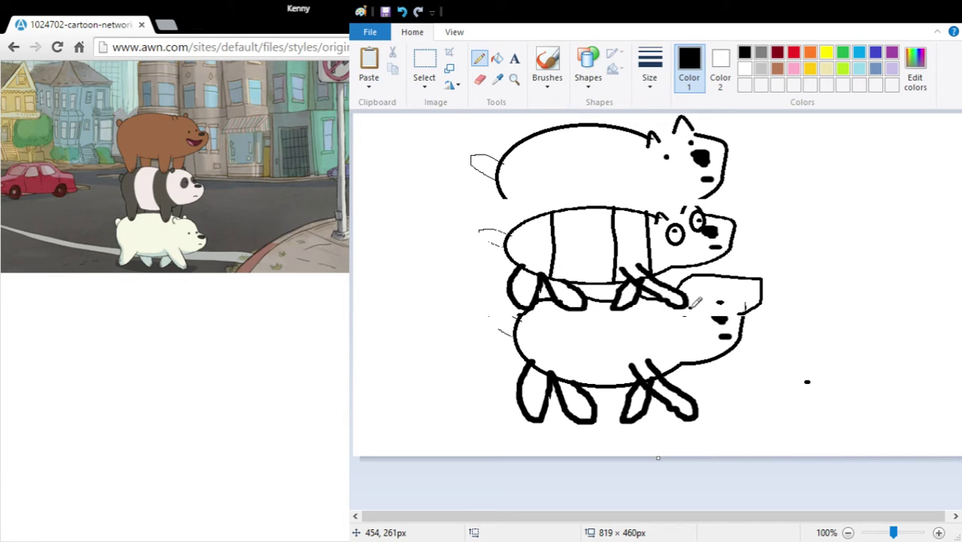
drag(696, 303, 699, 307)
click(479, 82)
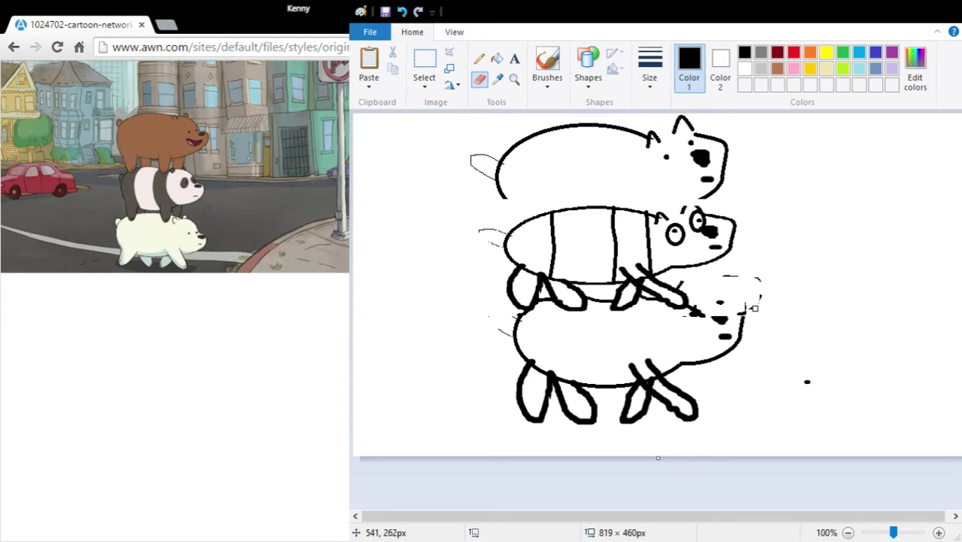
- Draw a short straight line beside the bottom bear's head and pencil the top bear's belly curve
click(588, 67)
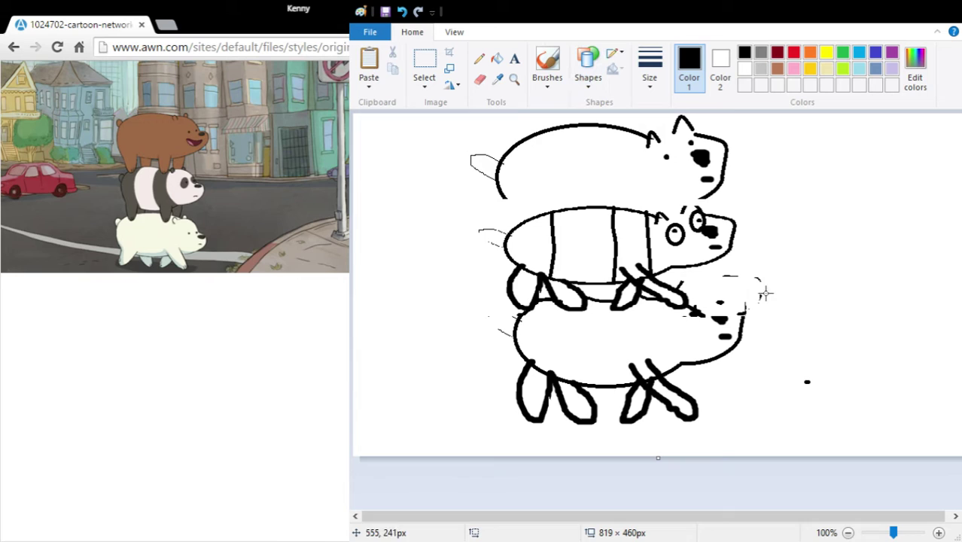
mouse_move(682, 282)
mouse_down()
mouse_move(739, 310)
mouse_move(719, 291)
mouse_move(727, 277)
mouse_up()
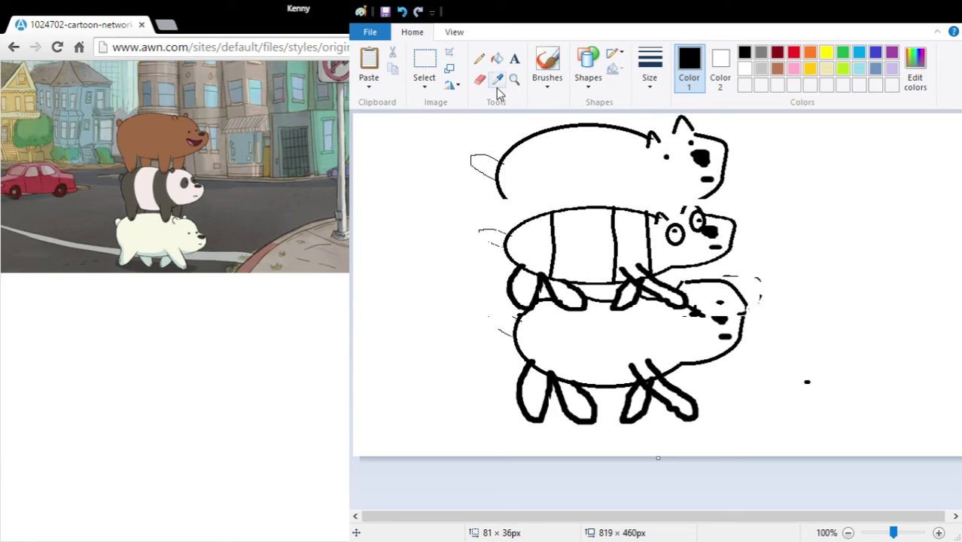
click(479, 58)
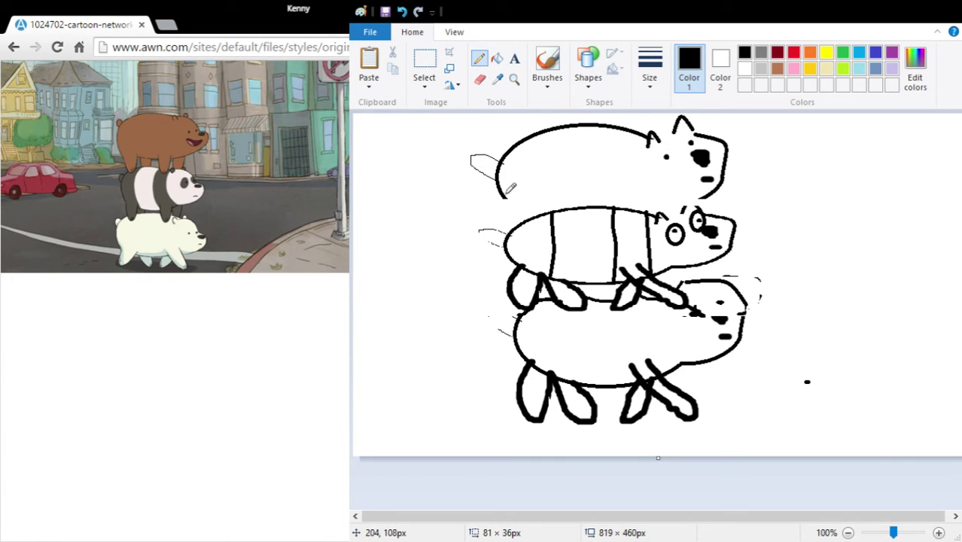
mouse_move(509, 188)
mouse_down()
mouse_move(526, 216)
mouse_move(543, 214)
mouse_move(551, 190)
mouse_move(577, 203)
mouse_move(595, 187)
mouse_move(605, 205)
mouse_move(629, 192)
mouse_move(641, 208)
mouse_move(666, 189)
mouse_move(732, 193)
mouse_up()
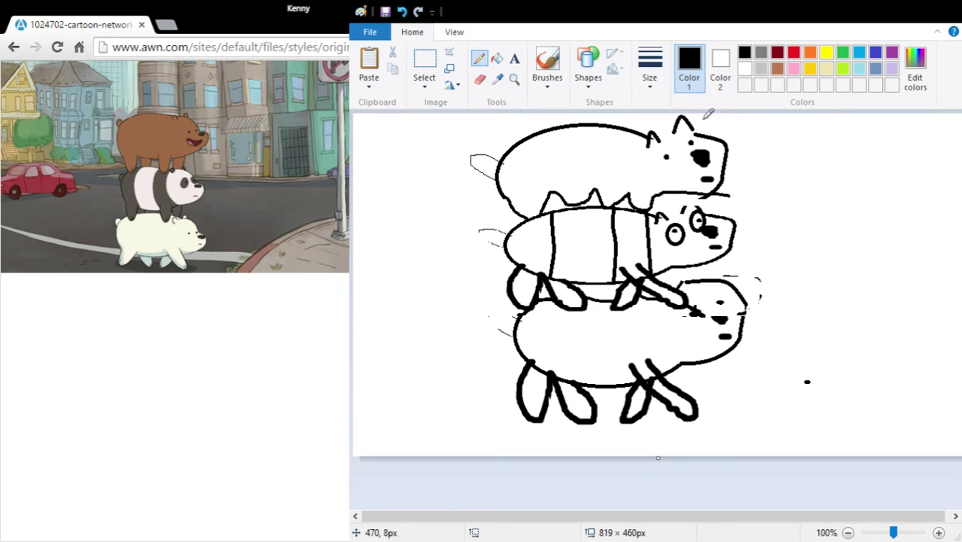
- Try a brown fill on the top bear, undo the background flood, and close the outline gap near its ear
click(497, 59)
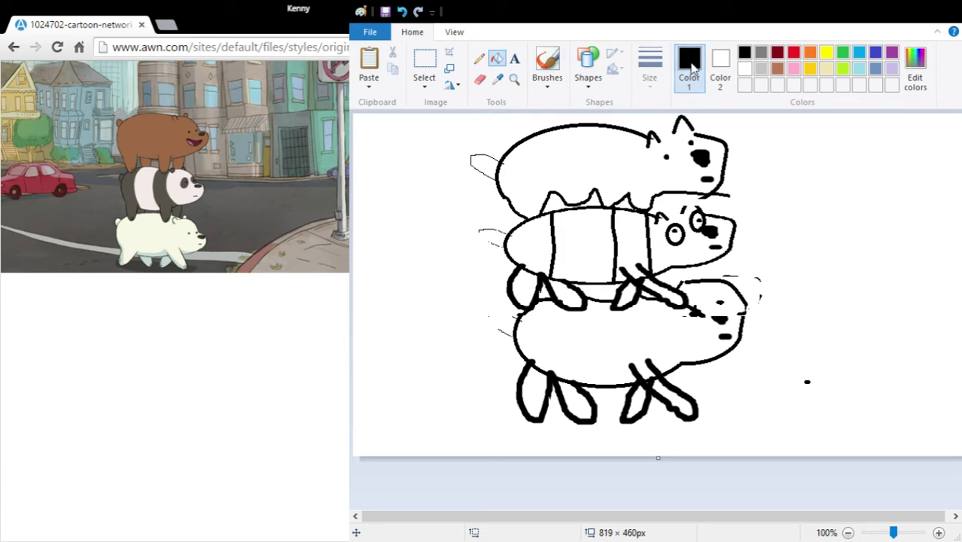
click(778, 70)
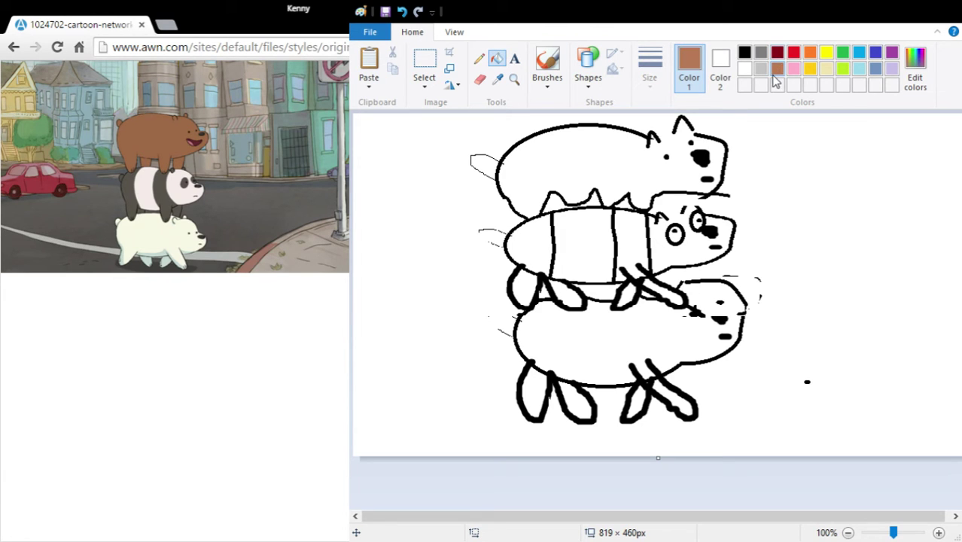
click(559, 149)
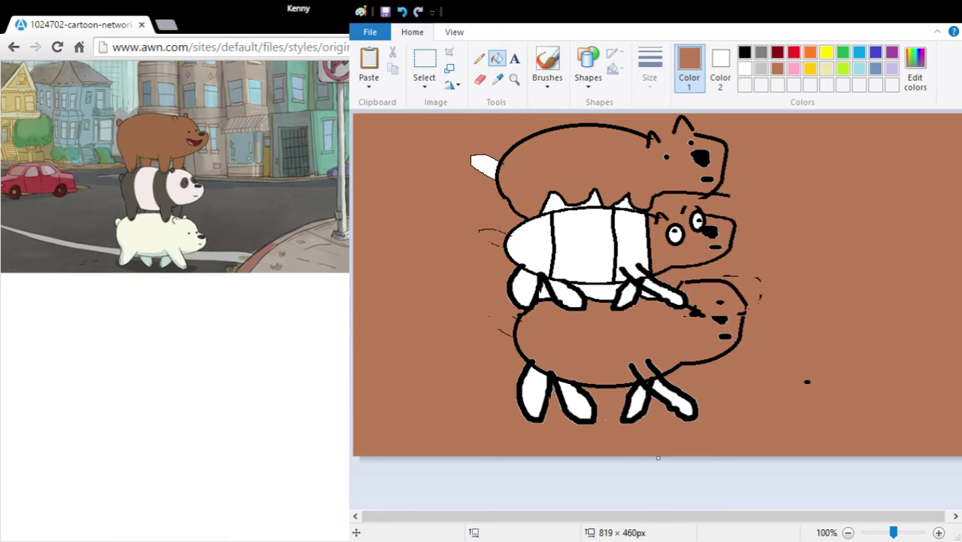
click(402, 12)
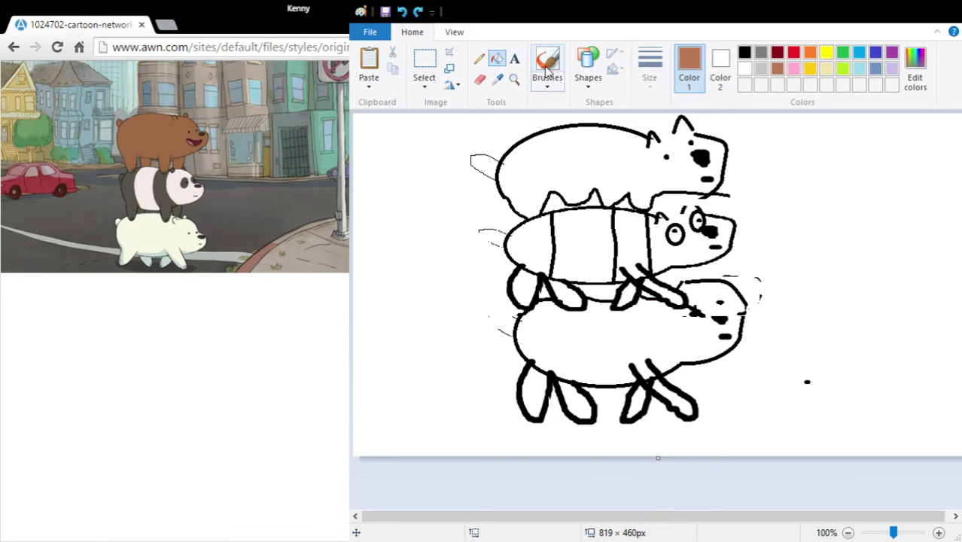
click(480, 61)
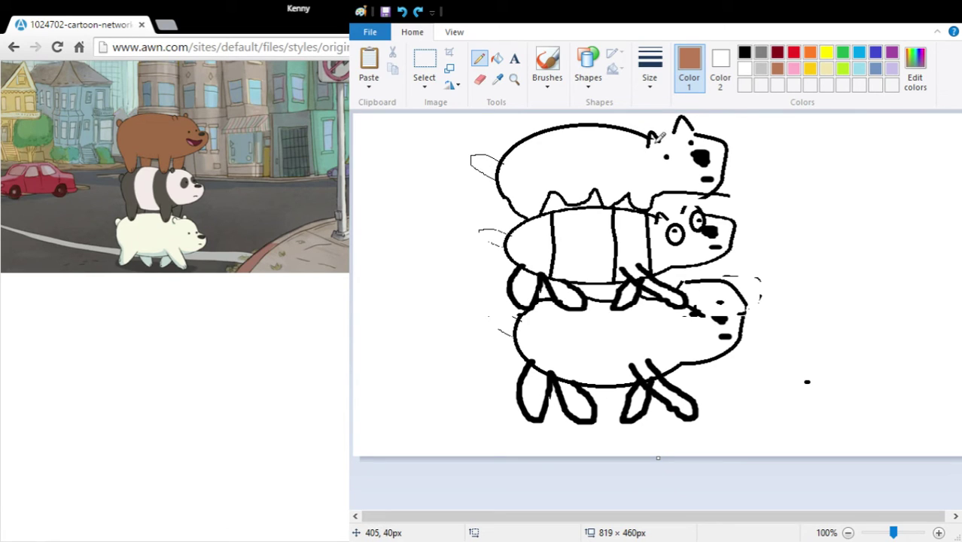
drag(655, 145, 672, 131)
- Retry the brown fill, undo it again, and scribble brown marks on the top bear's back
click(497, 58)
click(606, 146)
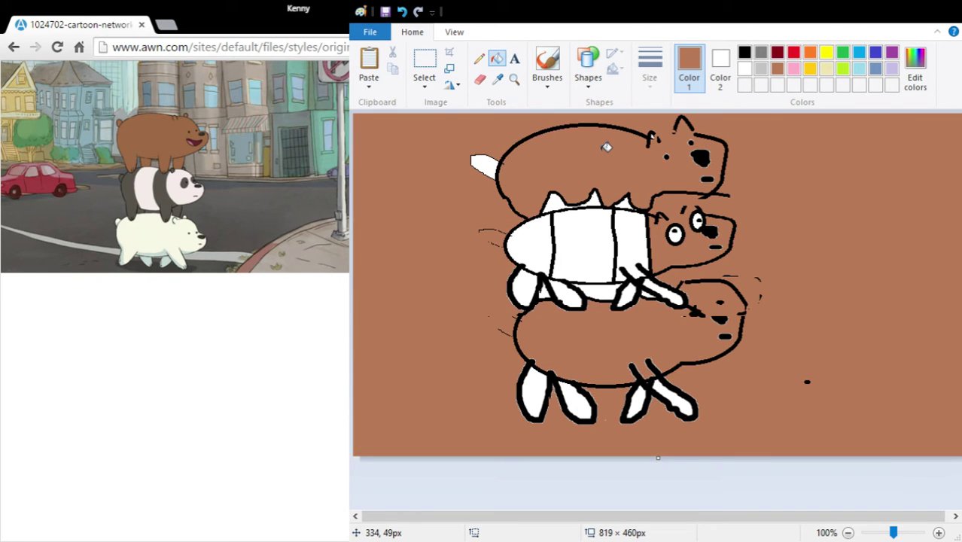
click(403, 15)
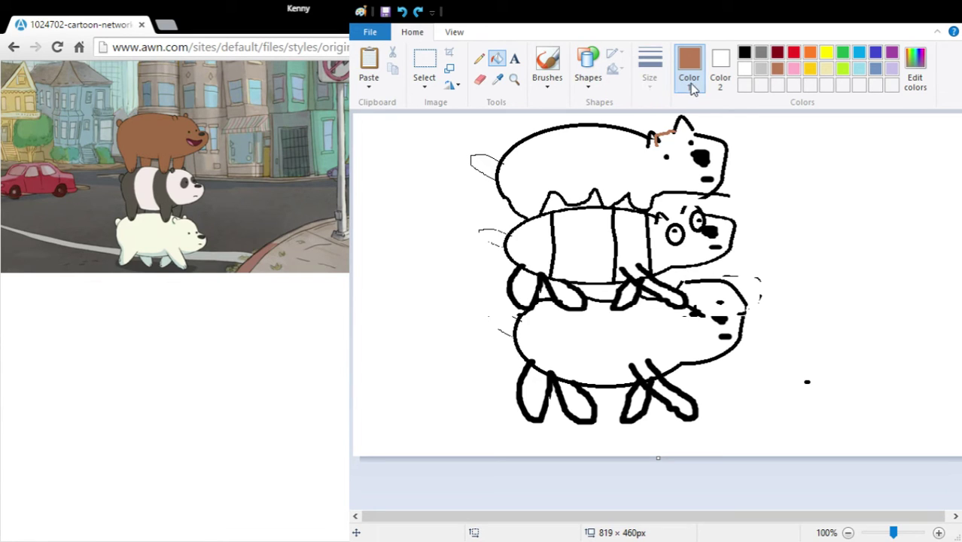
click(479, 59)
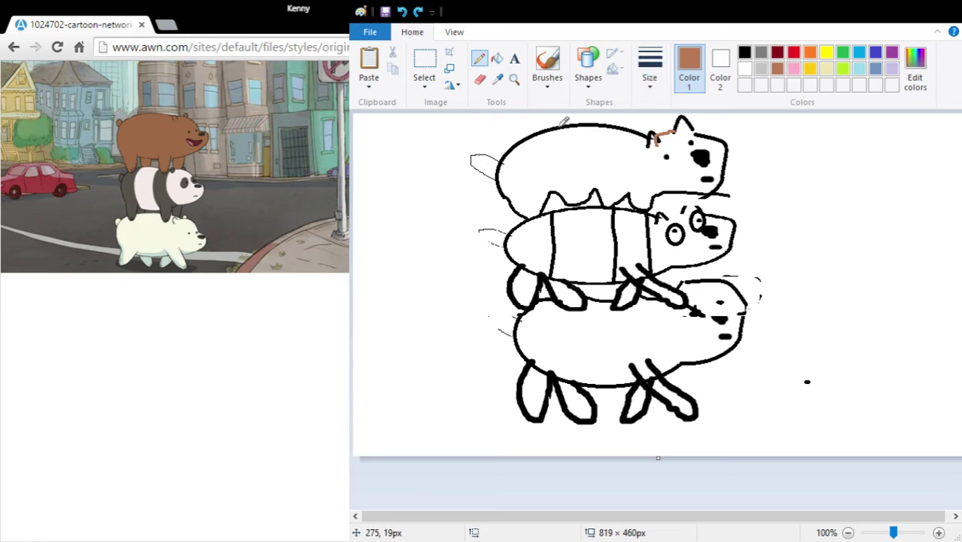
drag(519, 163, 550, 169)
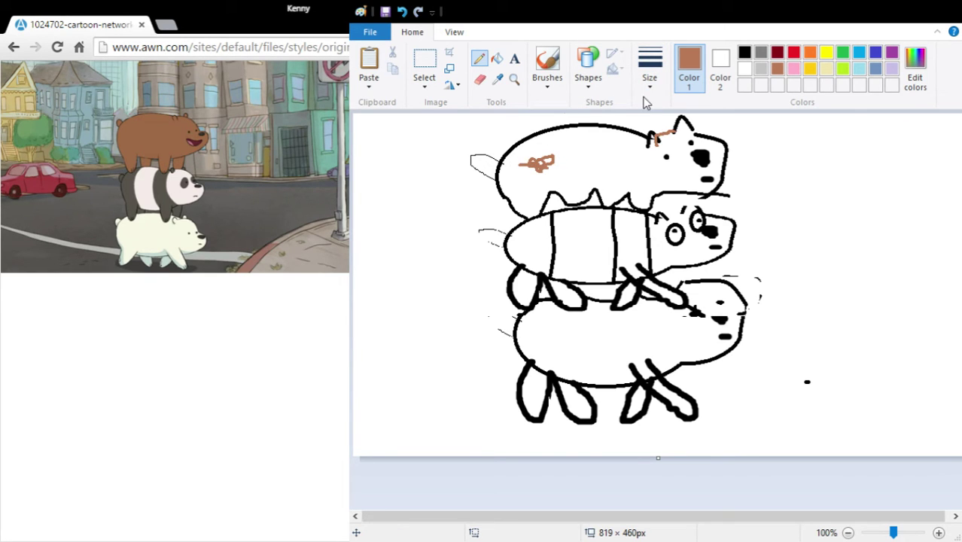
- Fill the top bear's body, tail and ear brown, undoing the fill that turned the outlines brown
click(743, 53)
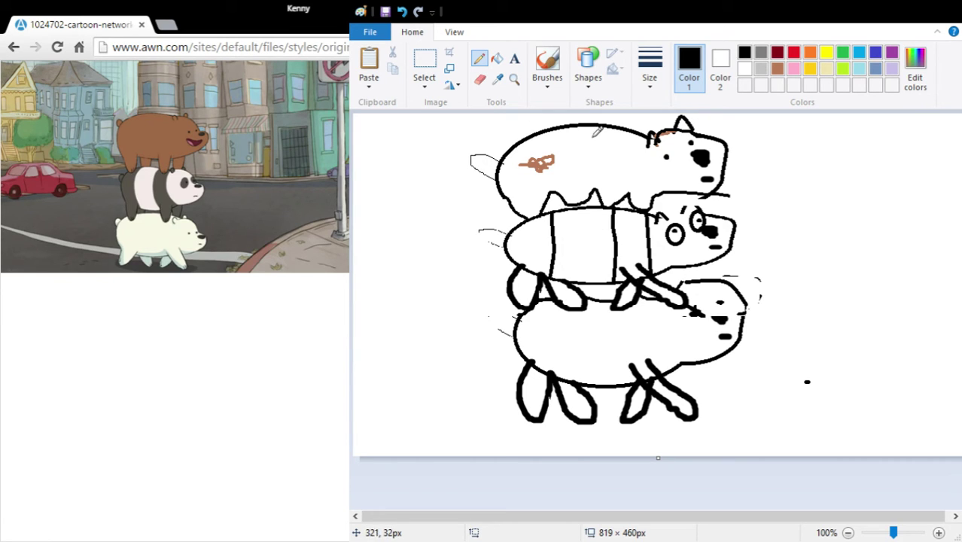
click(497, 60)
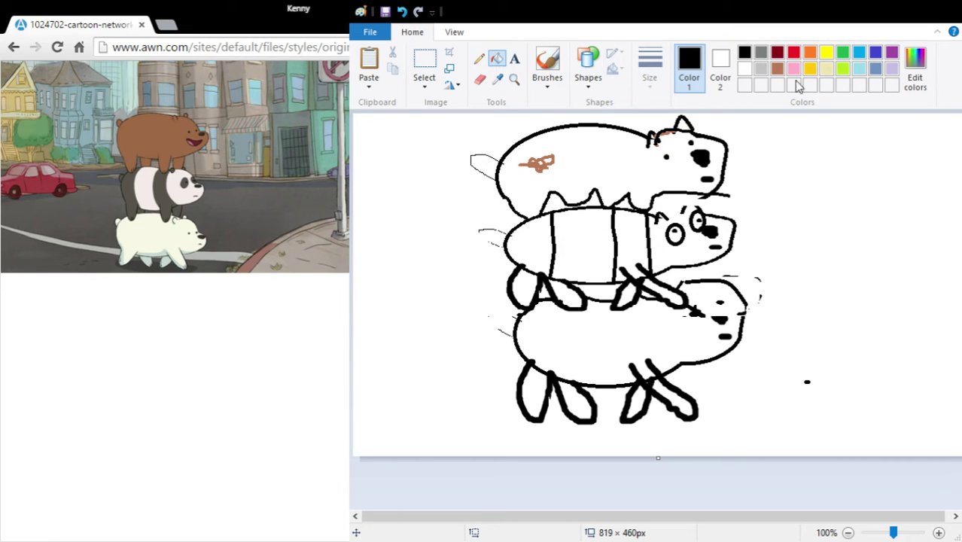
click(776, 69)
click(620, 170)
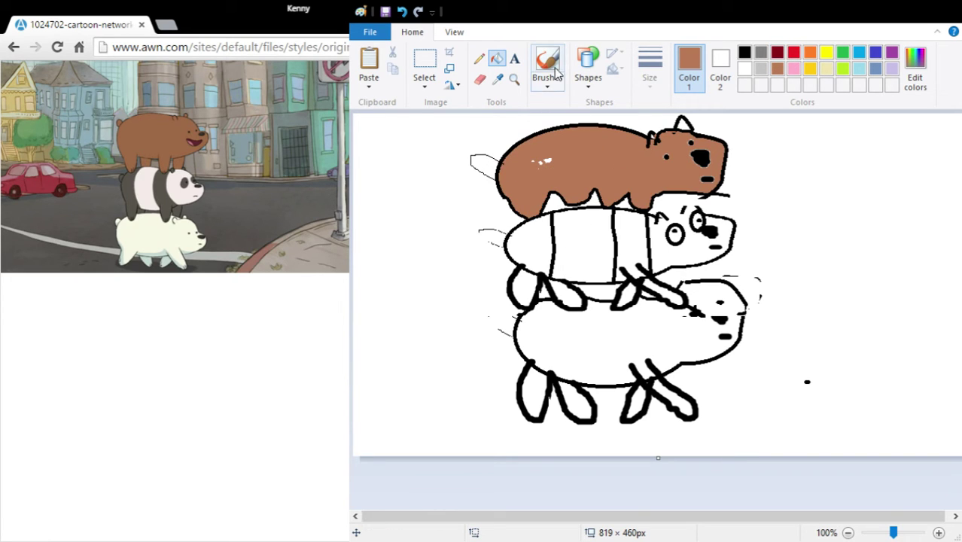
click(479, 59)
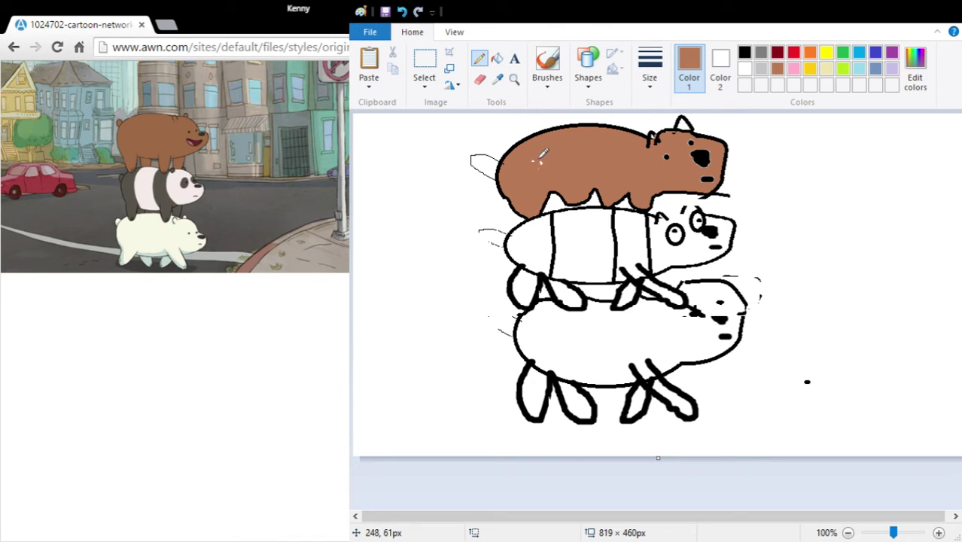
click(497, 58)
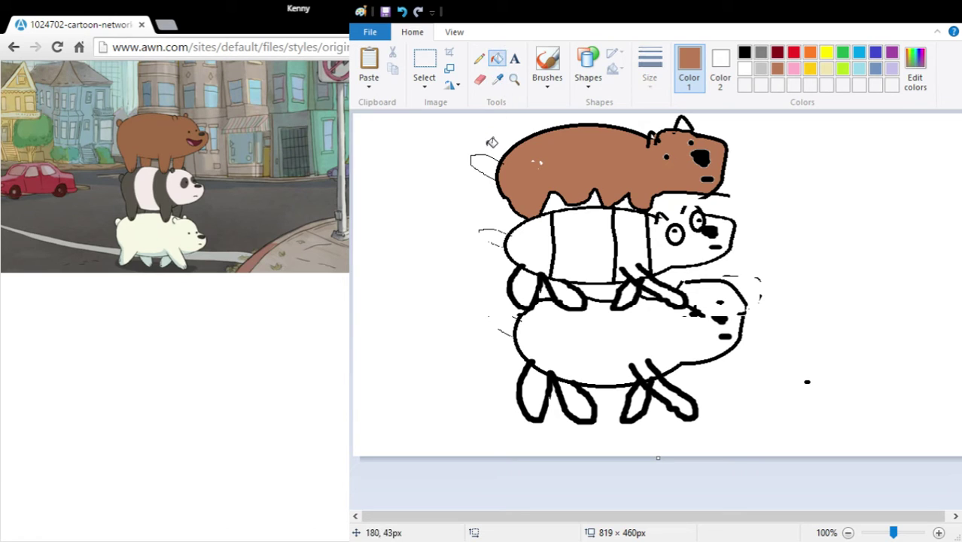
click(494, 161)
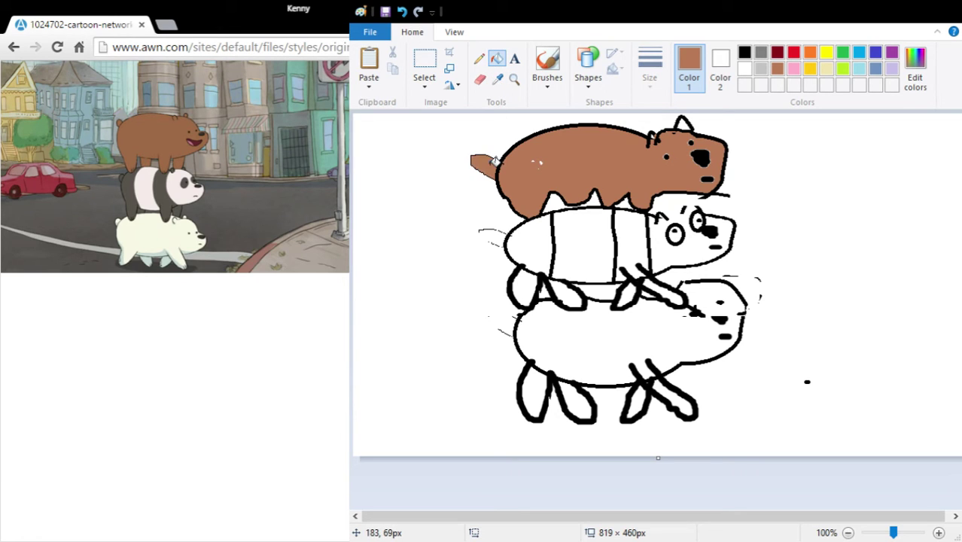
click(680, 127)
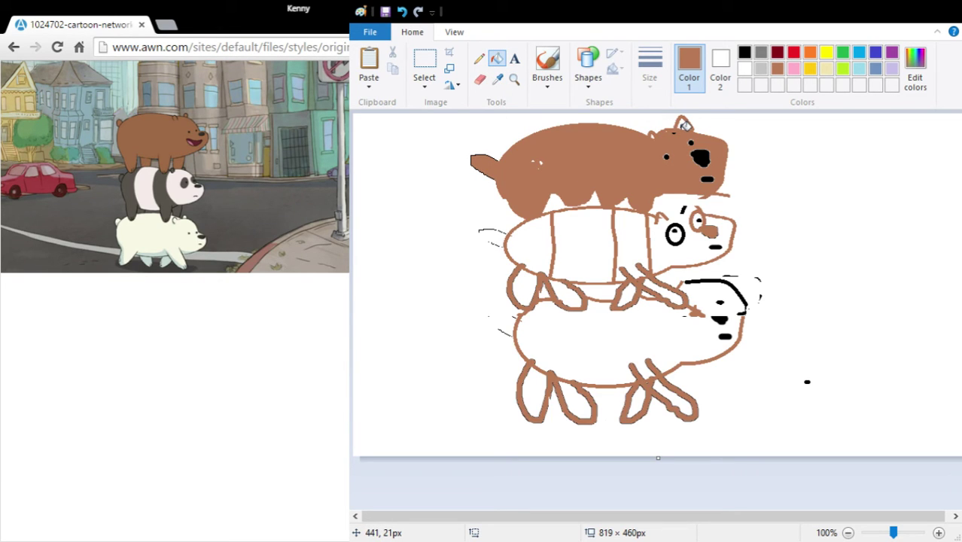
click(402, 12)
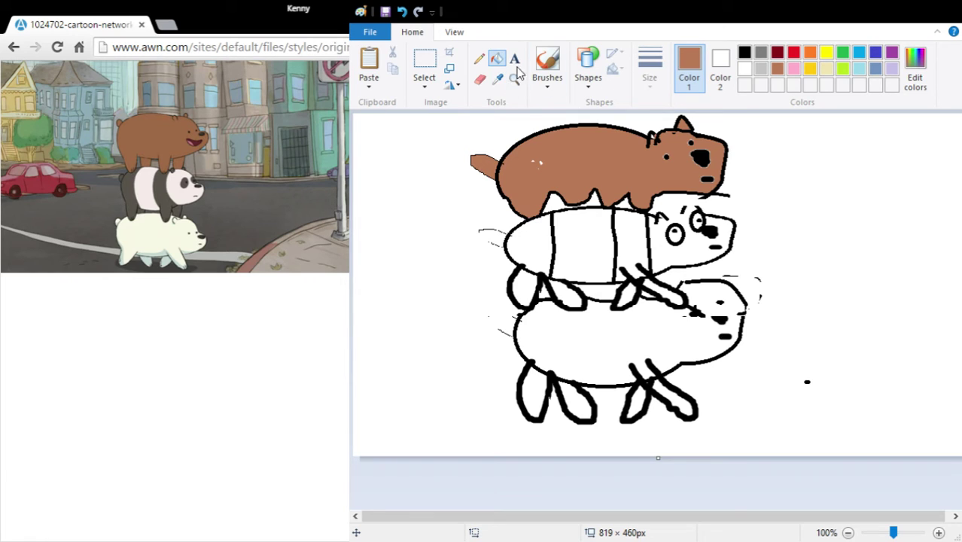
- Draw a small black pencil tail at the panda's left side
click(479, 58)
click(744, 52)
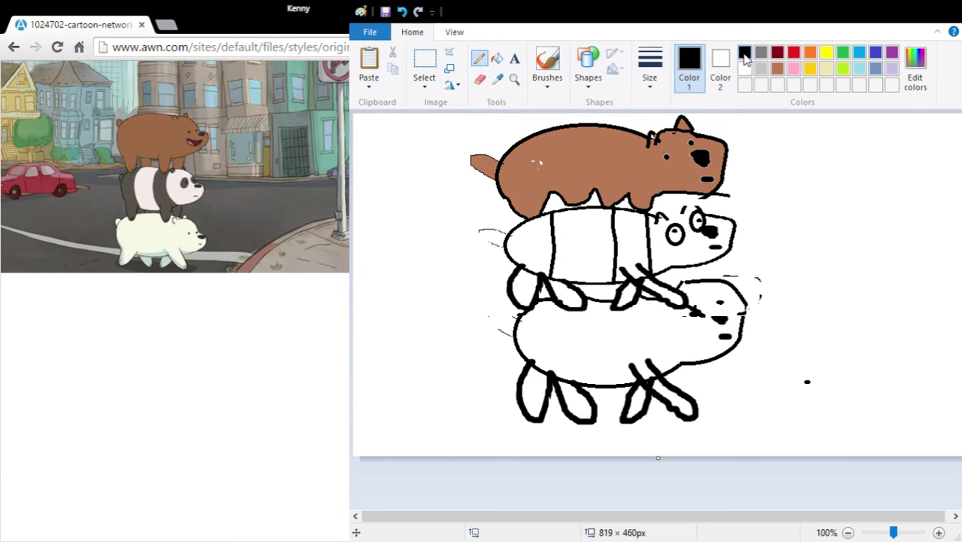
mouse_move(507, 244)
mouse_down()
mouse_move(495, 246)
mouse_move(490, 232)
mouse_move(502, 243)
mouse_up()
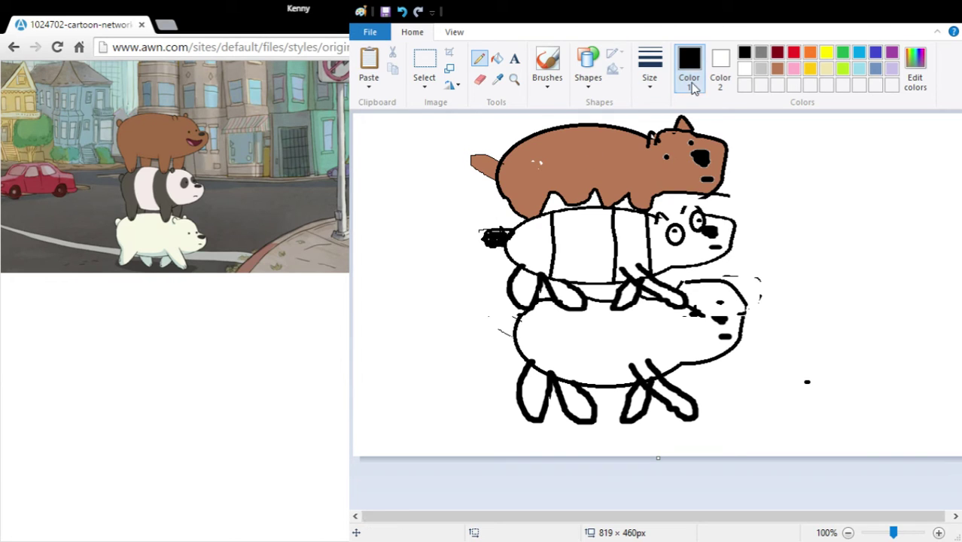
- Fill the panda's left body section, right stripe, legs and leg gaps black
click(498, 60)
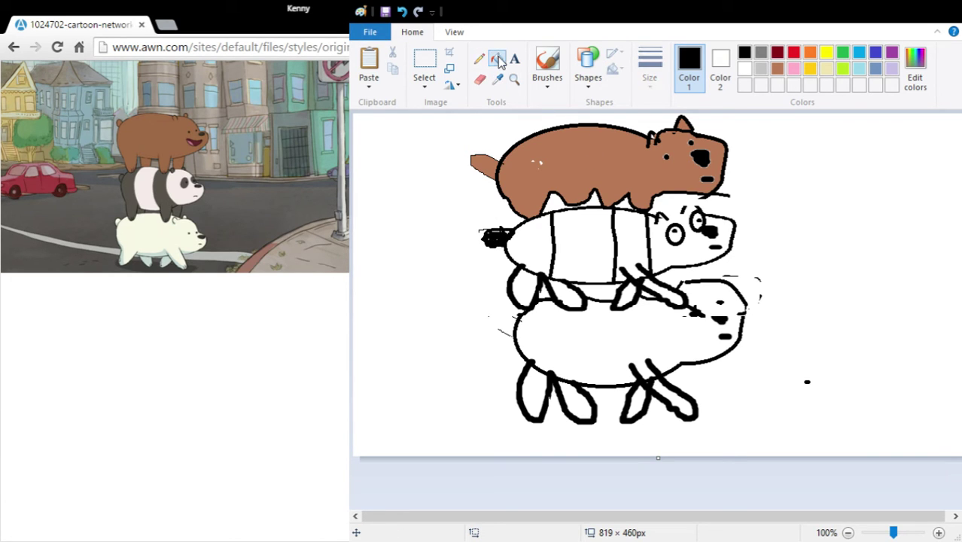
click(539, 237)
click(530, 283)
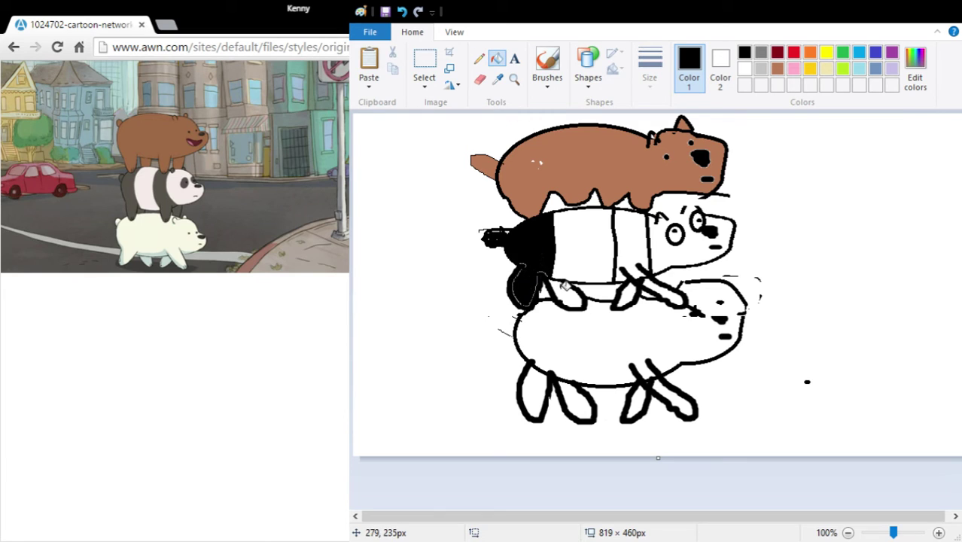
click(565, 281)
click(632, 239)
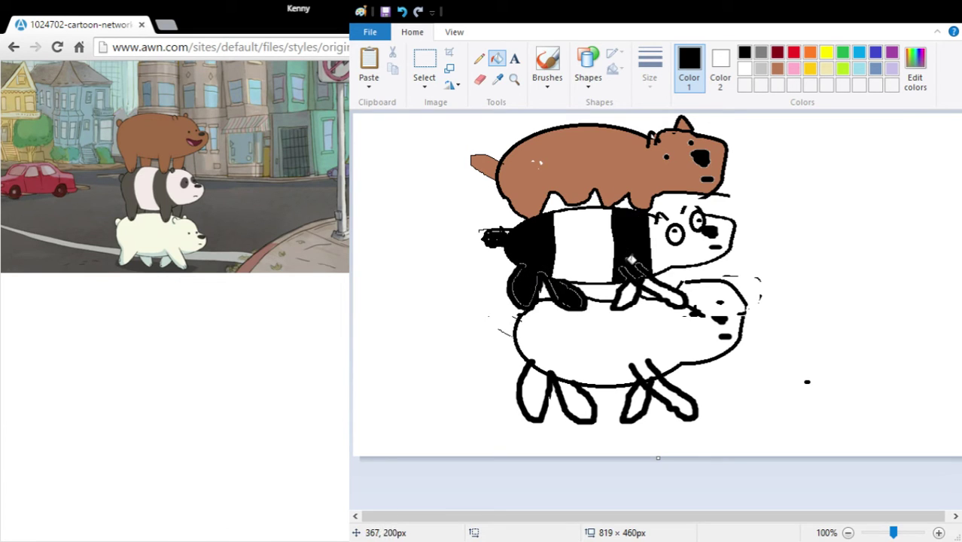
click(657, 284)
click(631, 291)
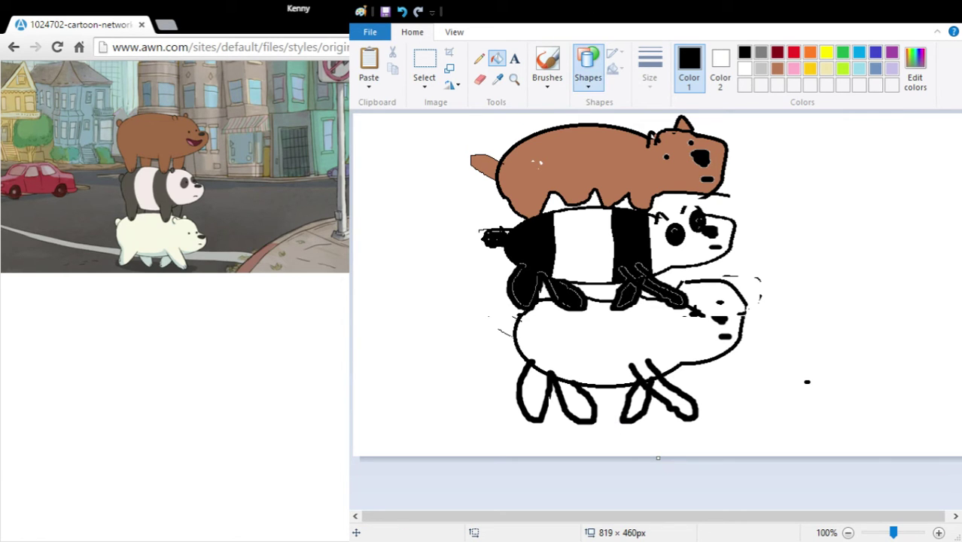
- Draw a black curve across the lower right and a second parallel curve in light grey
click(588, 66)
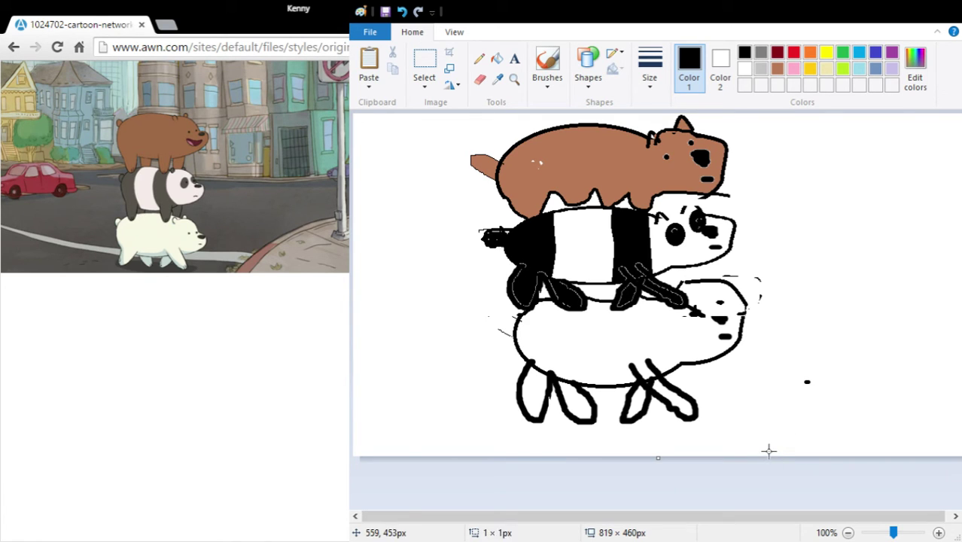
drag(769, 450, 953, 340)
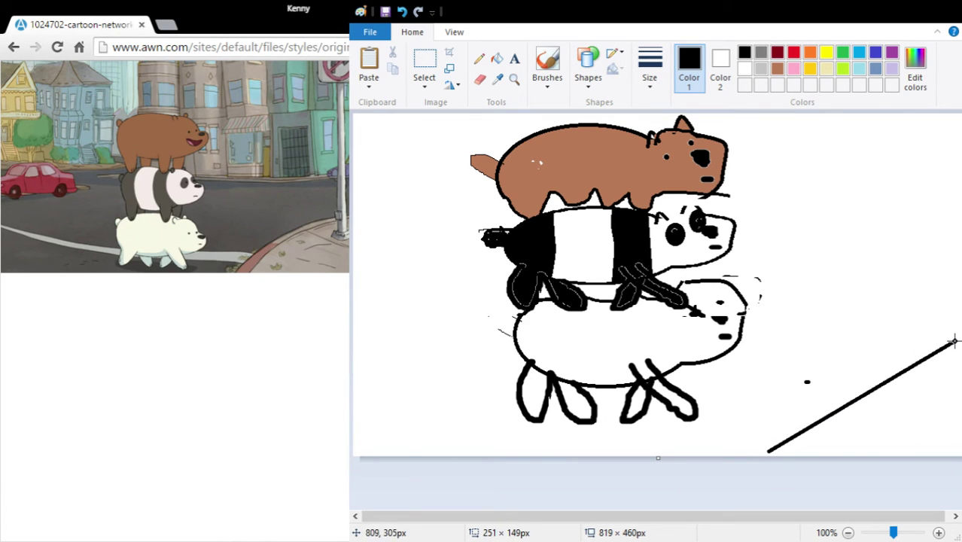
drag(874, 390, 822, 352)
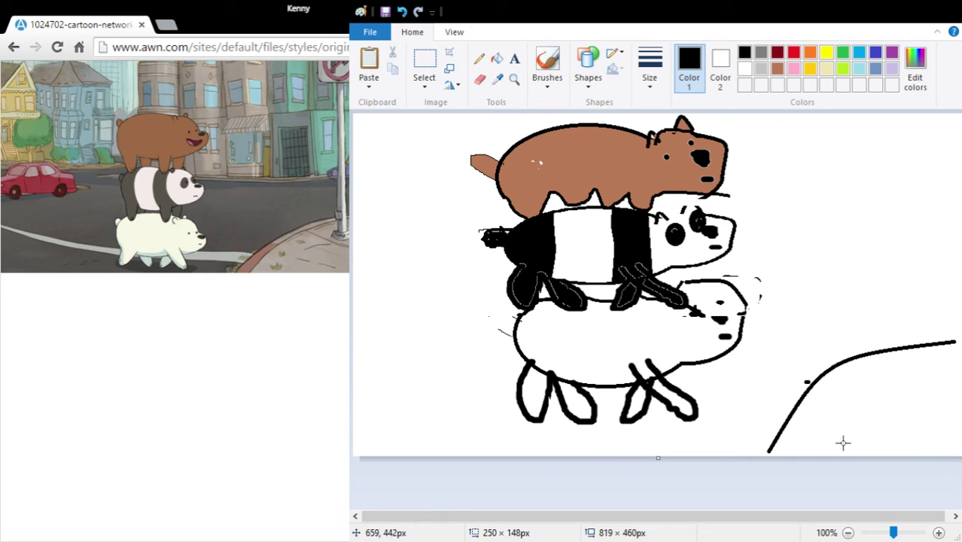
drag(807, 452, 961, 367)
click(751, 439)
drag(878, 416, 857, 397)
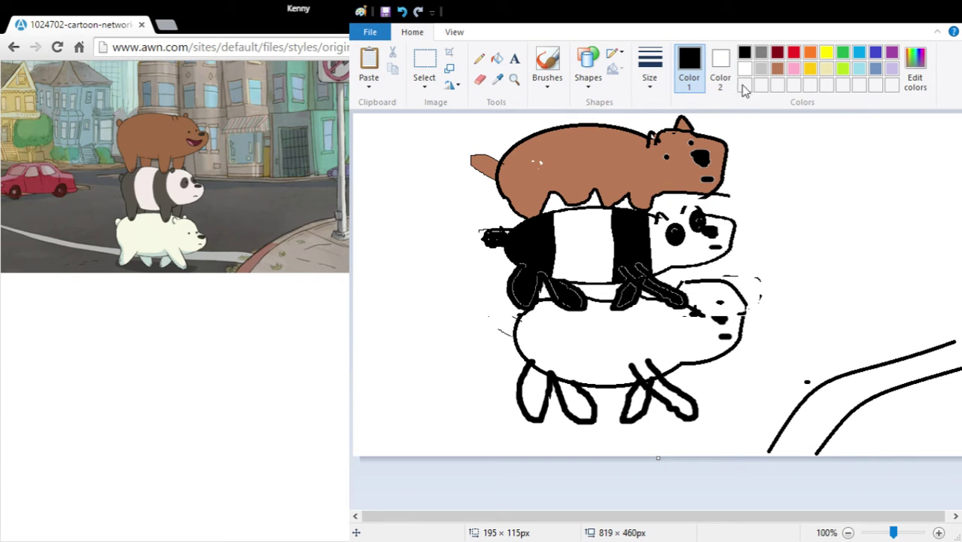
click(760, 68)
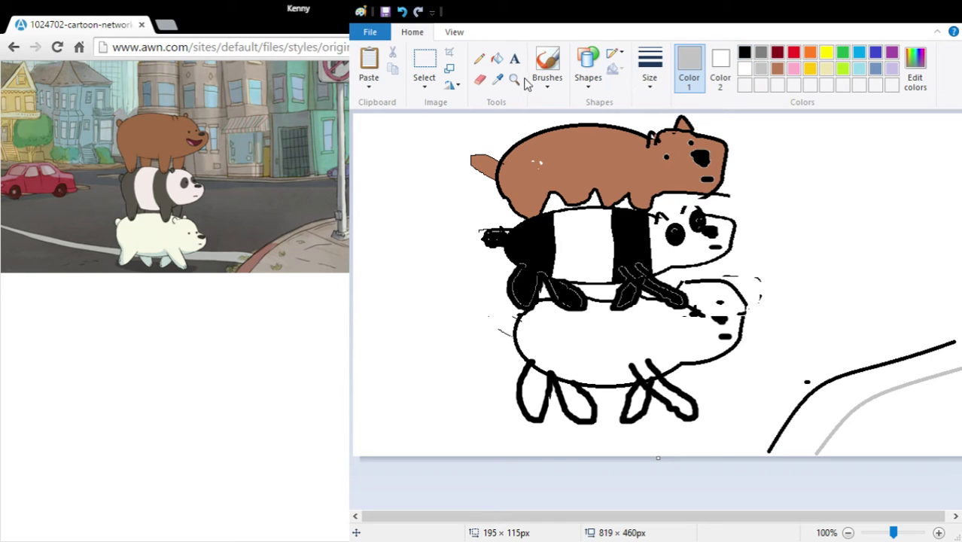
- Try filling the background light grey, then black, undoing each fill
click(497, 60)
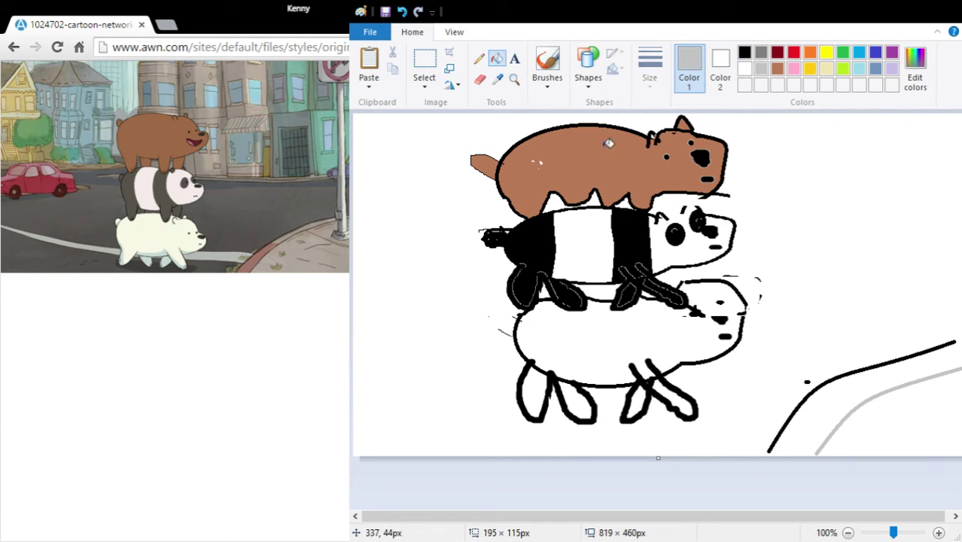
click(900, 425)
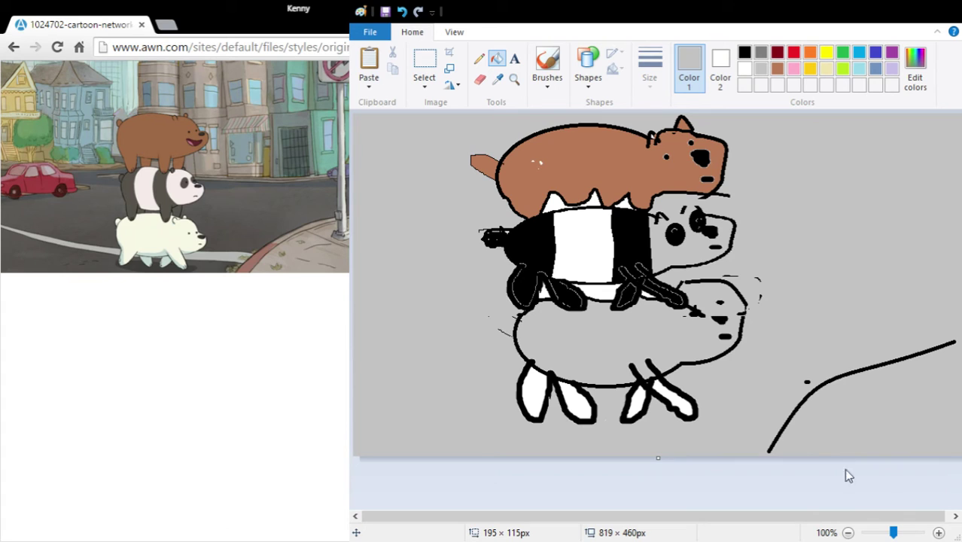
click(401, 12)
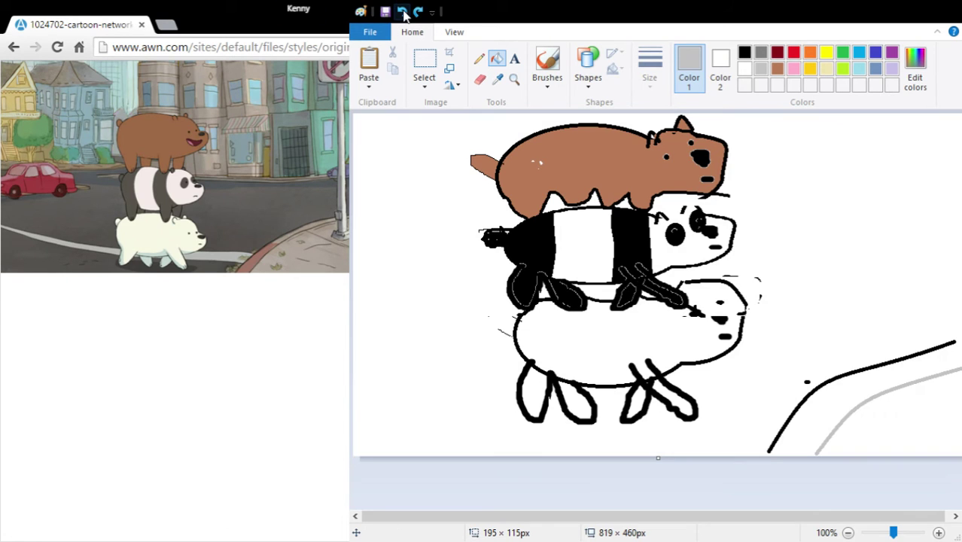
click(745, 52)
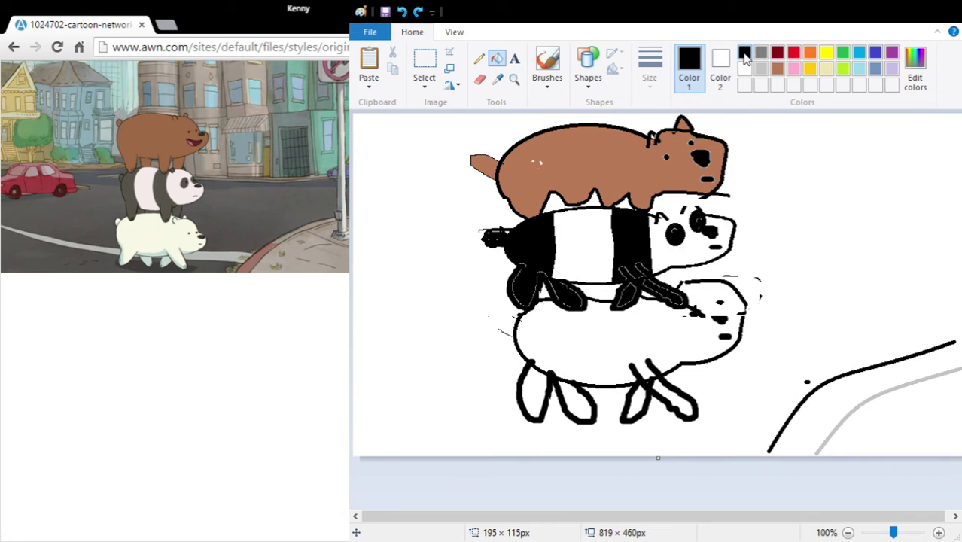
click(832, 409)
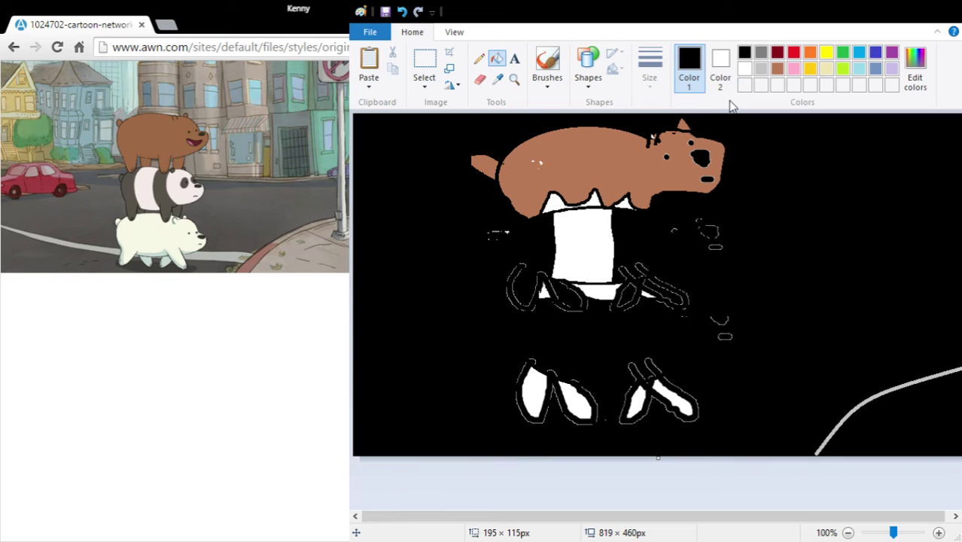
click(402, 11)
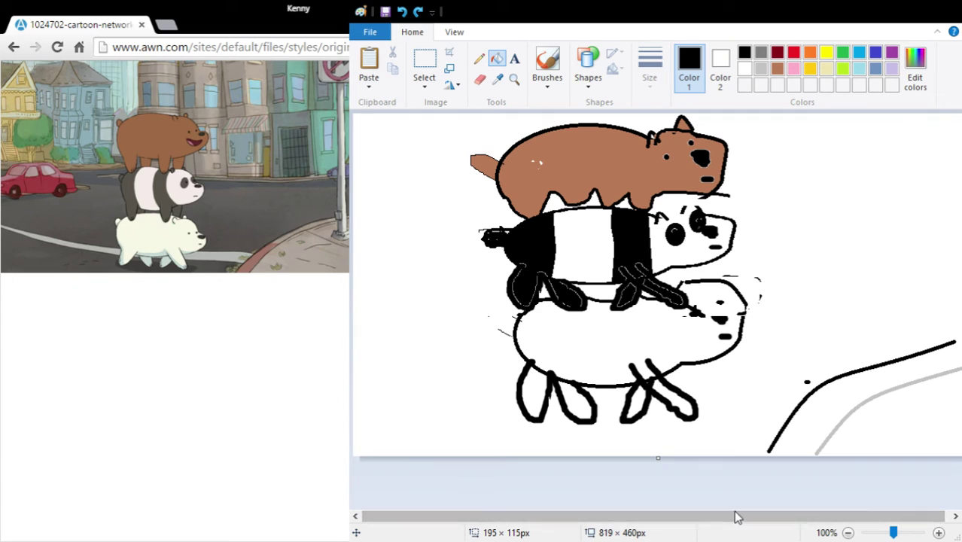
- Extend the black curb line to the right edge, adding a small hook at its lower end
drag(736, 516, 801, 529)
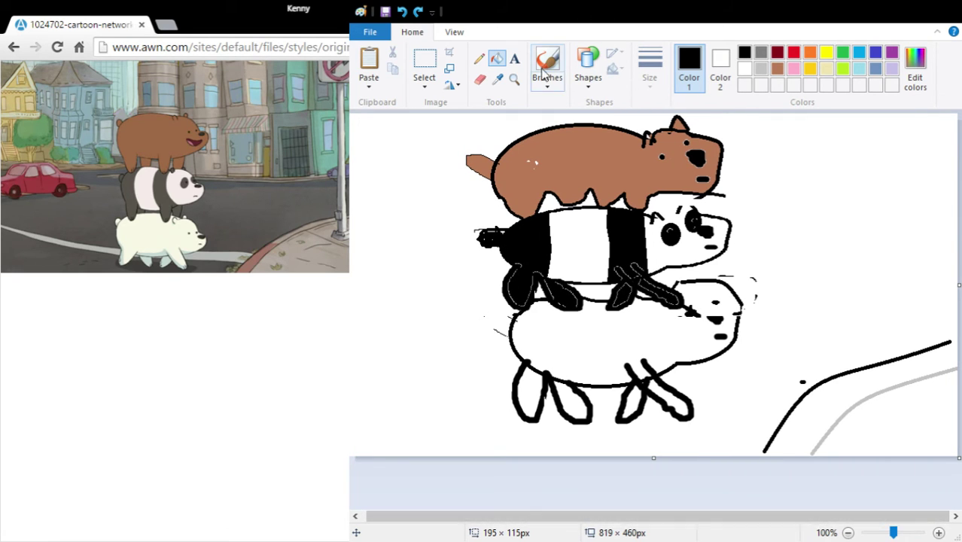
click(479, 58)
drag(953, 340, 960, 332)
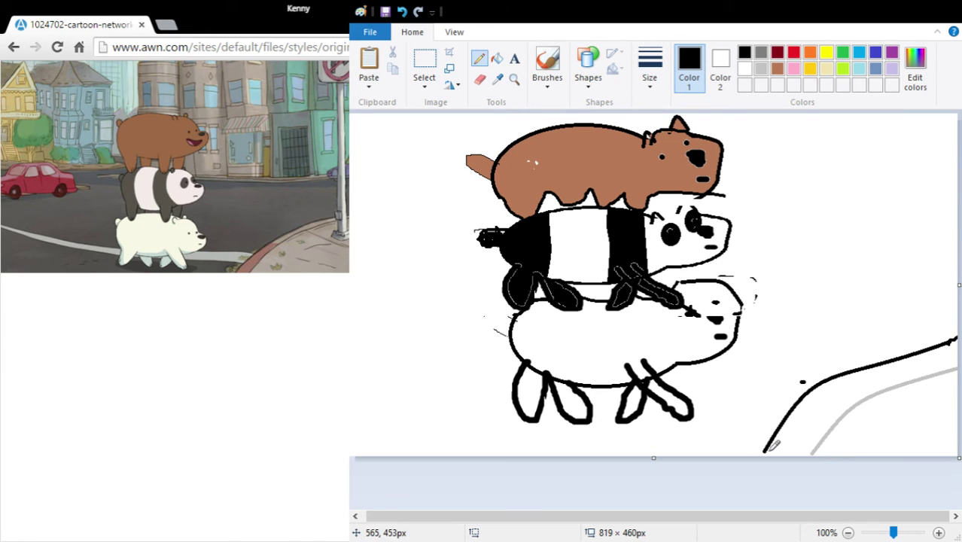
mouse_move(766, 452)
mouse_down()
mouse_move(827, 444)
mouse_move(903, 391)
mouse_move(960, 385)
mouse_up()
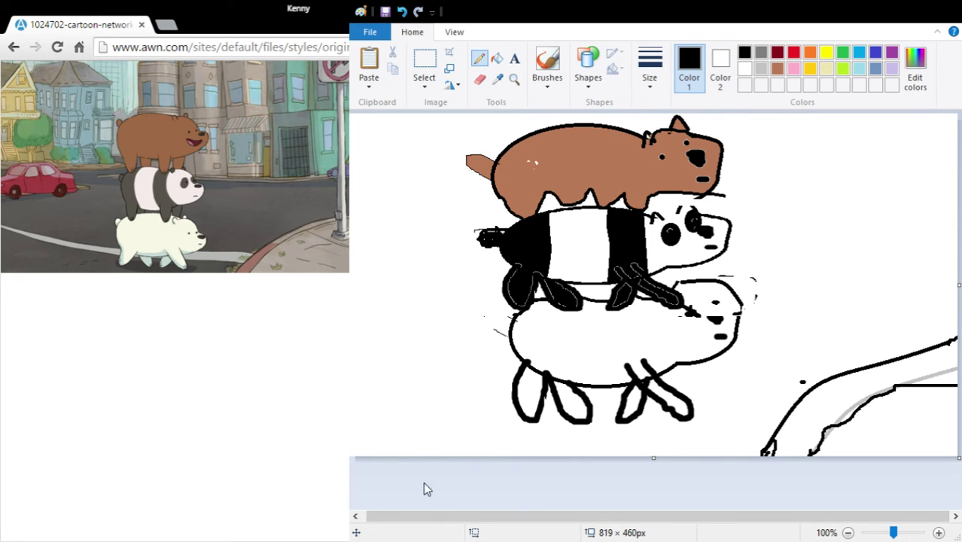
- Pencil two street lines from the left edge past the polar bear and outline a small car
drag(447, 518, 443, 518)
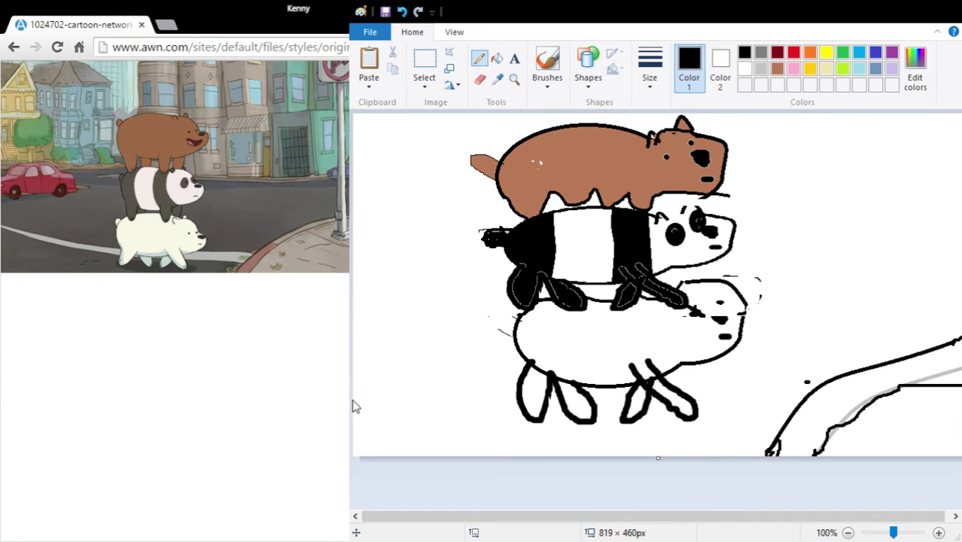
drag(360, 400, 519, 377)
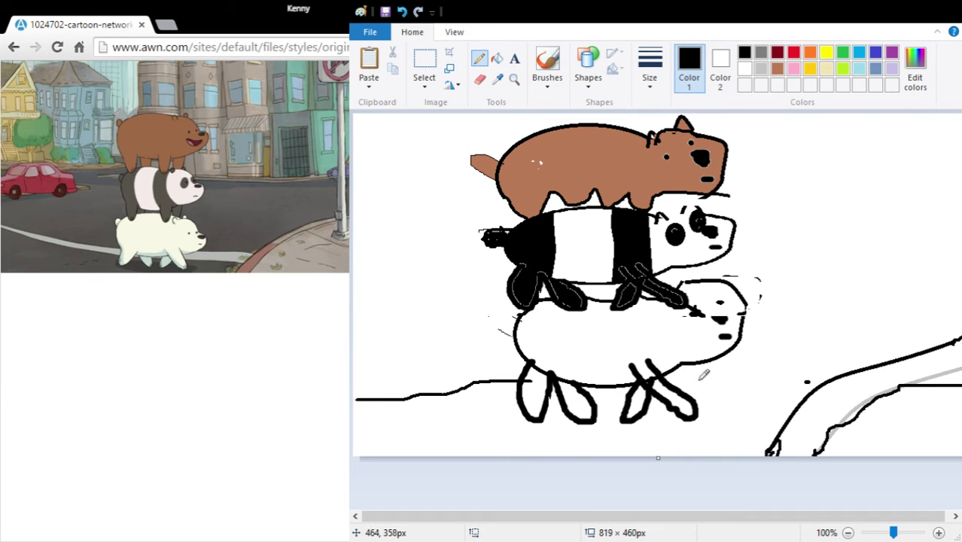
mouse_move(672, 381)
mouse_down()
mouse_move(785, 374)
mouse_move(825, 393)
mouse_up()
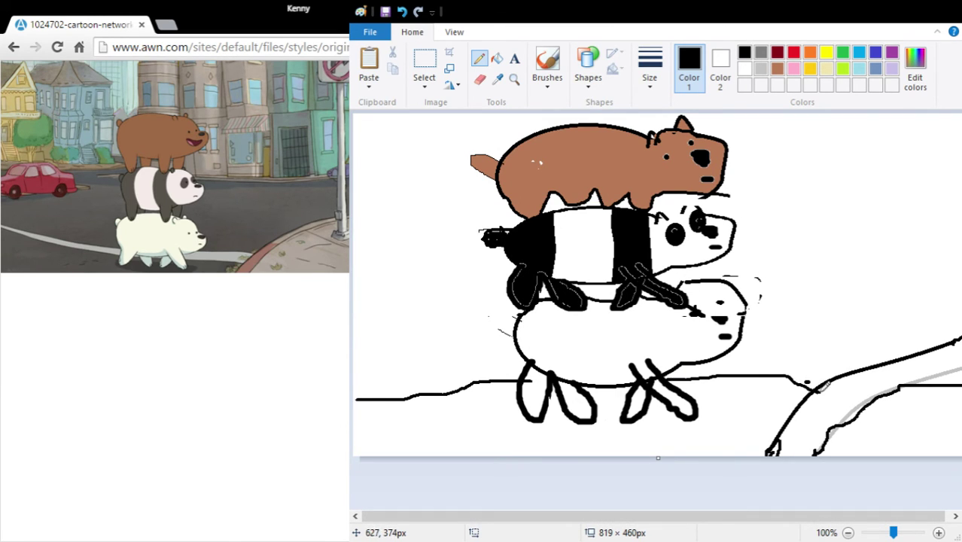
drag(360, 374, 521, 358)
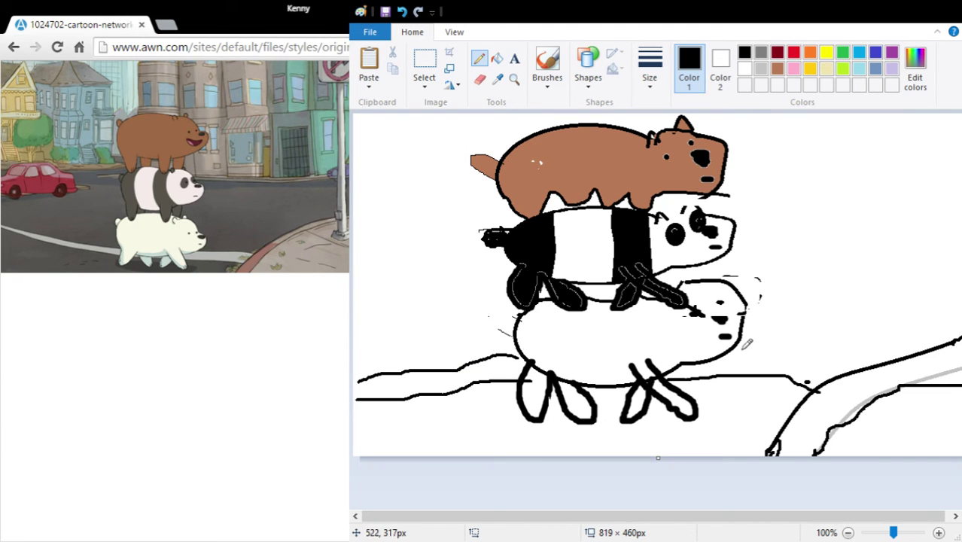
drag(738, 350, 828, 375)
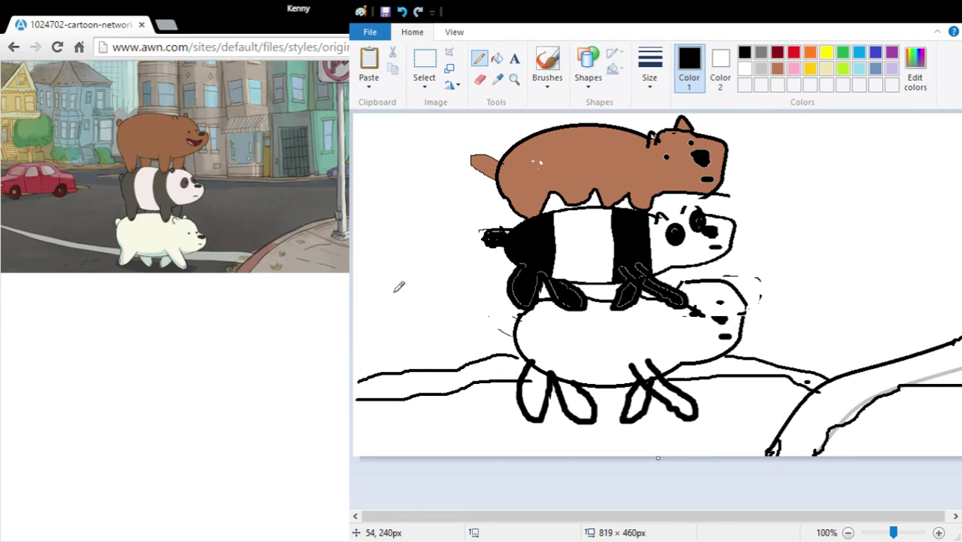
mouse_move(391, 270)
mouse_down()
mouse_move(377, 298)
mouse_move(408, 302)
mouse_move(400, 320)
mouse_move(421, 313)
mouse_move(406, 305)
mouse_move(452, 301)
mouse_move(435, 310)
mouse_move(450, 317)
mouse_move(463, 306)
mouse_move(448, 304)
mouse_move(459, 303)
mouse_move(457, 277)
mouse_move(423, 255)
mouse_move(385, 279)
mouse_up()
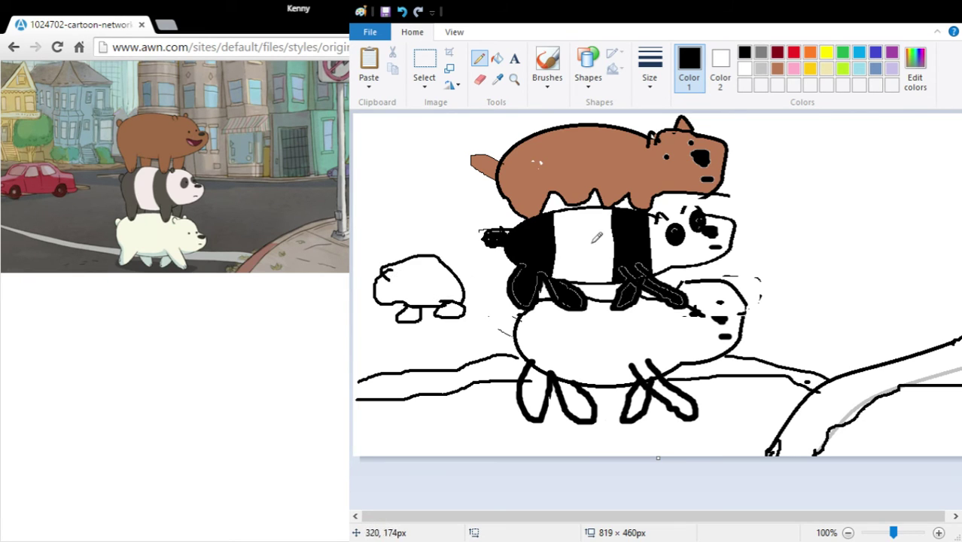
- Bucket-fill the car body red and both its left and right wheels black
click(794, 52)
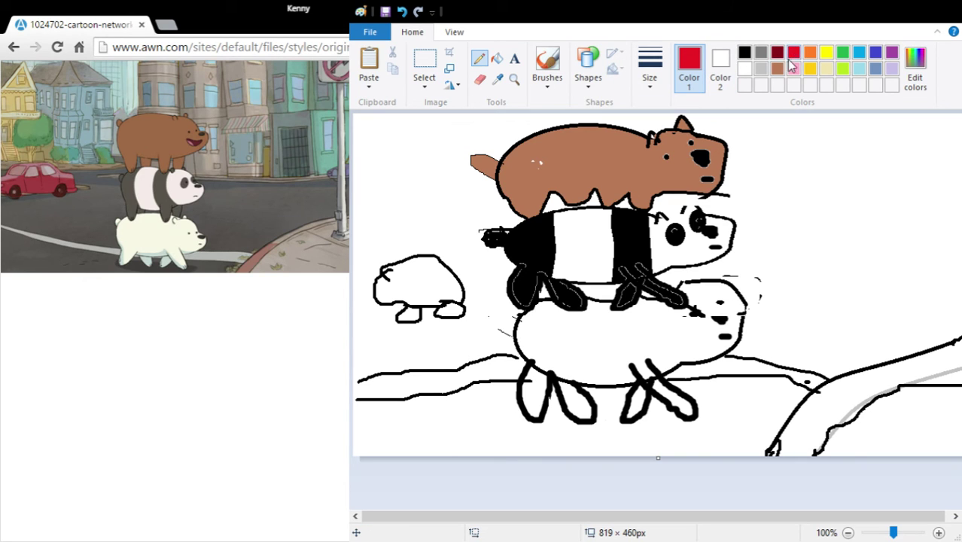
click(497, 59)
click(419, 289)
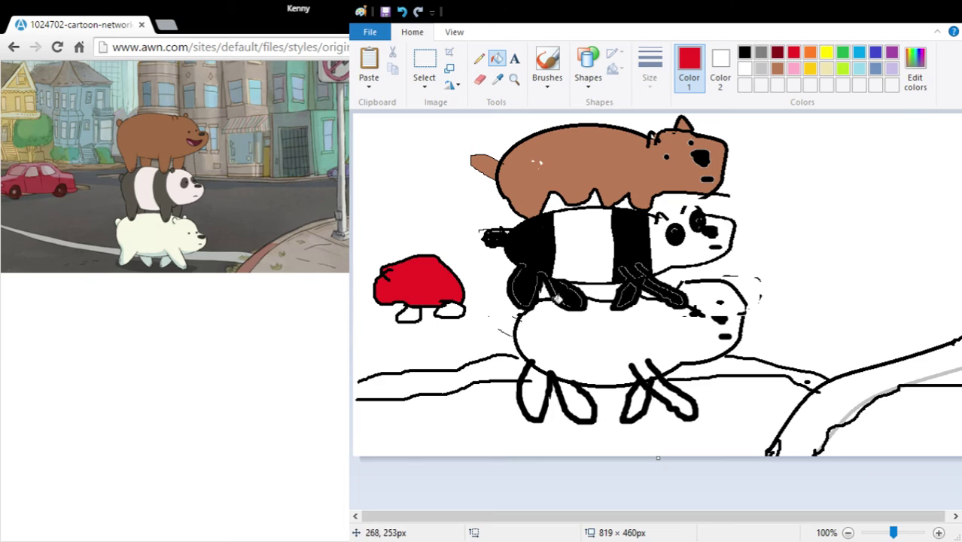
click(744, 51)
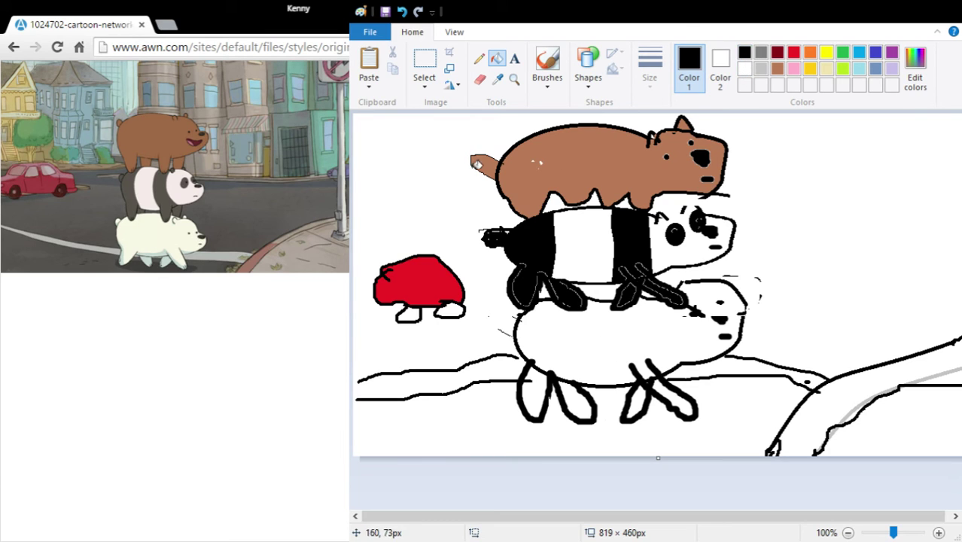
click(454, 308)
click(405, 317)
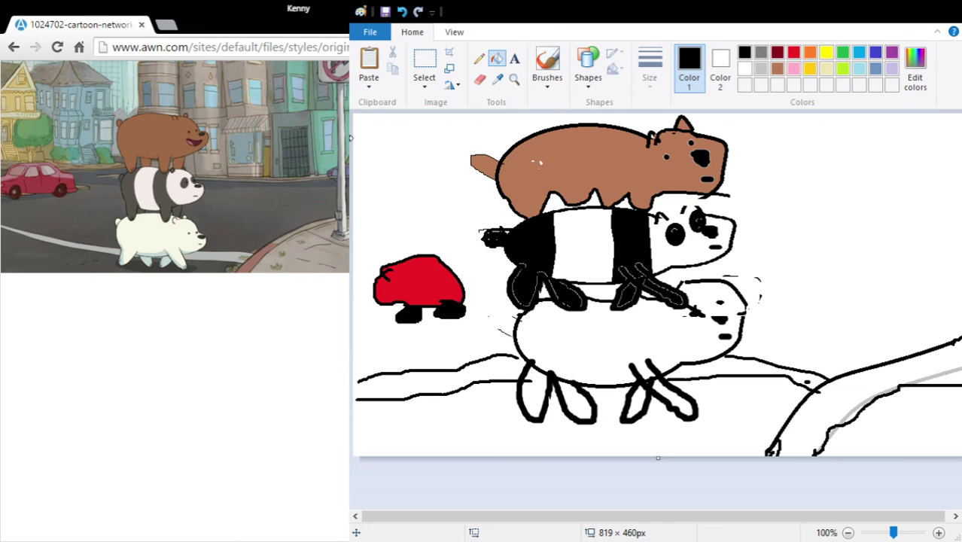
- Pencil building edges and baselines behind the bears, plus a sign pole with a rounded top at upper right
click(478, 59)
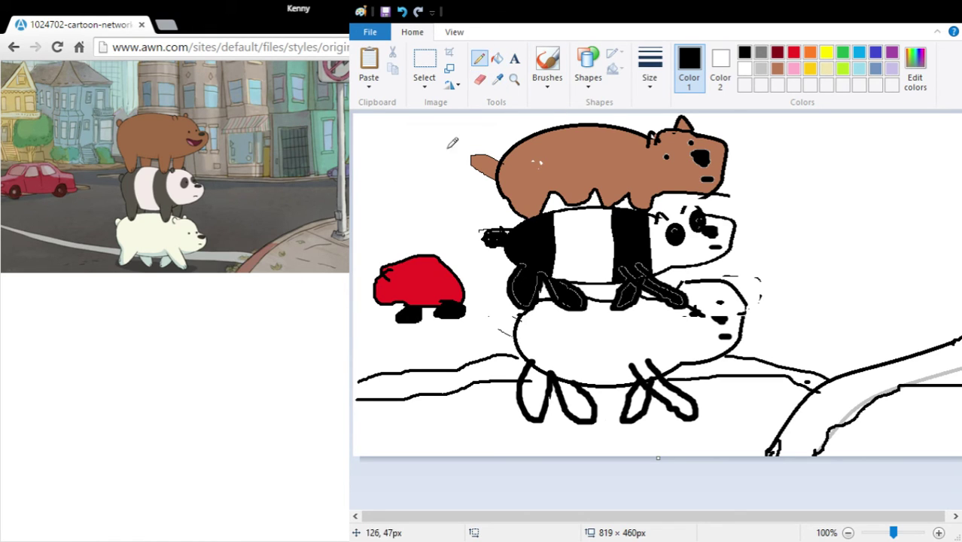
mouse_move(363, 231)
mouse_down()
mouse_move(451, 233)
mouse_move(453, 119)
mouse_move(442, 96)
mouse_up()
drag(463, 219, 530, 213)
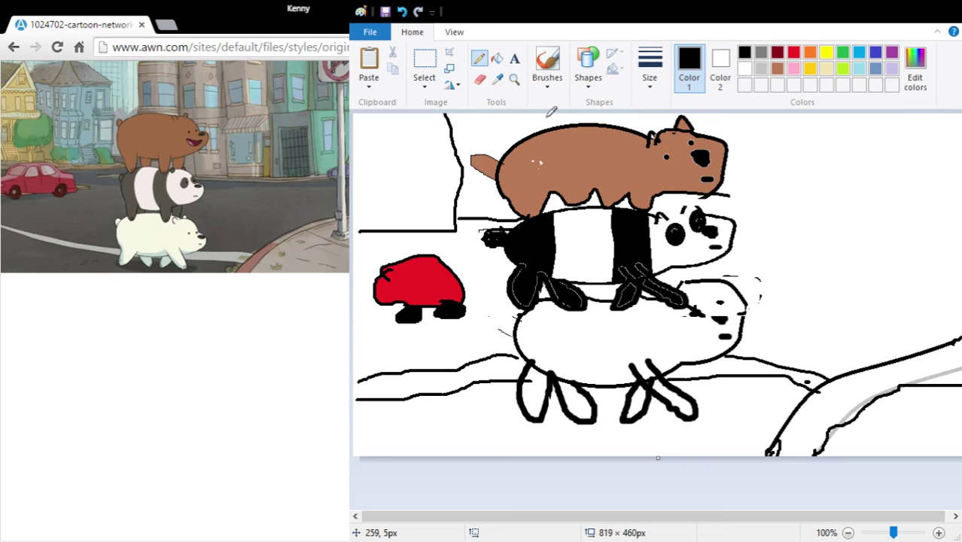
drag(545, 115, 543, 131)
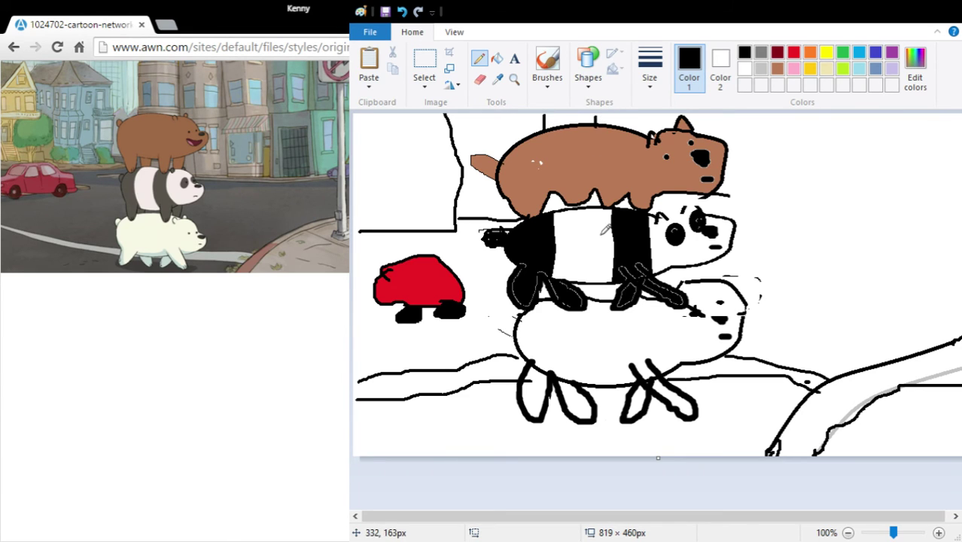
mouse_move(781, 118)
mouse_down()
mouse_move(780, 258)
mouse_move(741, 256)
mouse_up()
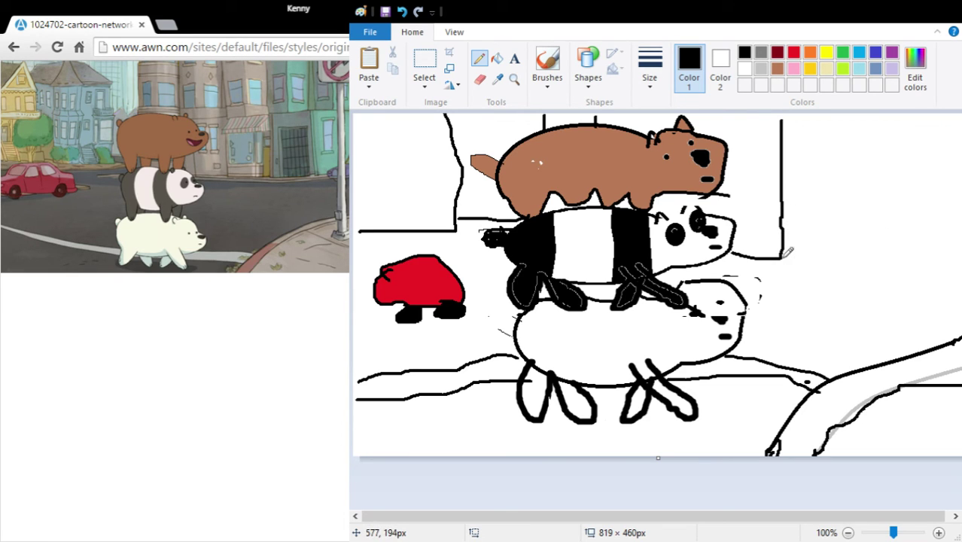
mouse_move(784, 259)
mouse_down()
mouse_move(848, 264)
mouse_move(857, 226)
mouse_move(858, 117)
mouse_up()
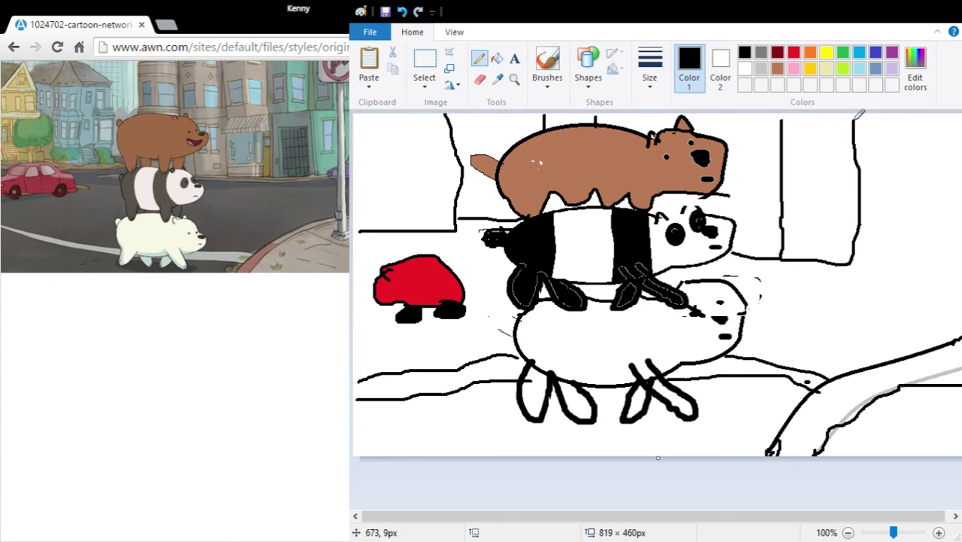
drag(841, 261, 961, 264)
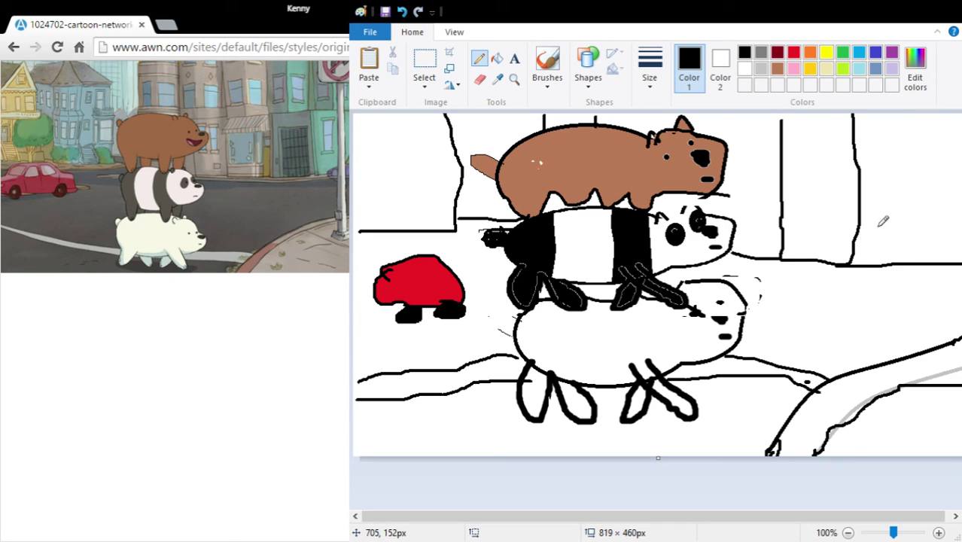
mouse_move(896, 263)
mouse_down()
mouse_move(891, 147)
mouse_move(869, 109)
mouse_move(895, 142)
mouse_move(919, 135)
mouse_move(923, 102)
mouse_up()
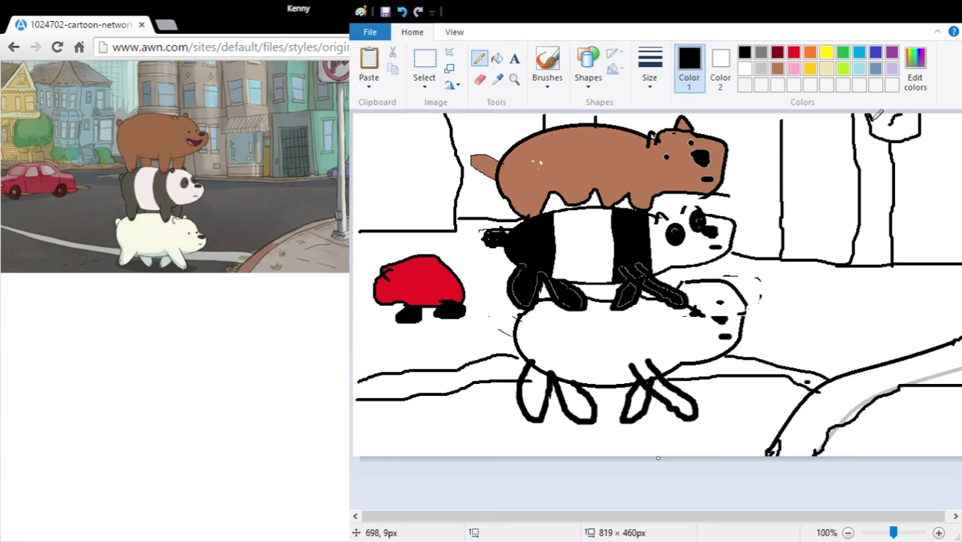
mouse_move(882, 121)
mouse_down()
mouse_move(914, 134)
mouse_move(908, 115)
mouse_up()
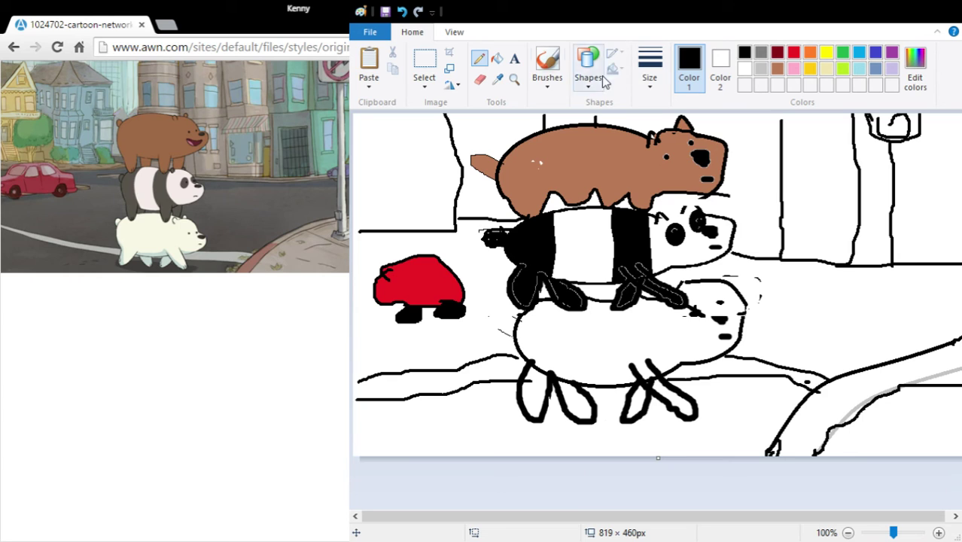
click(496, 60)
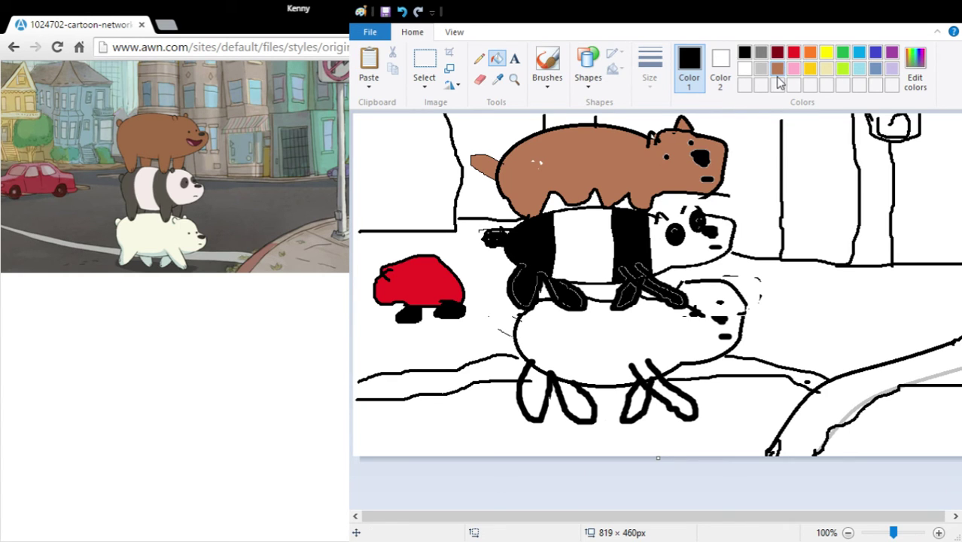
click(826, 68)
click(756, 145)
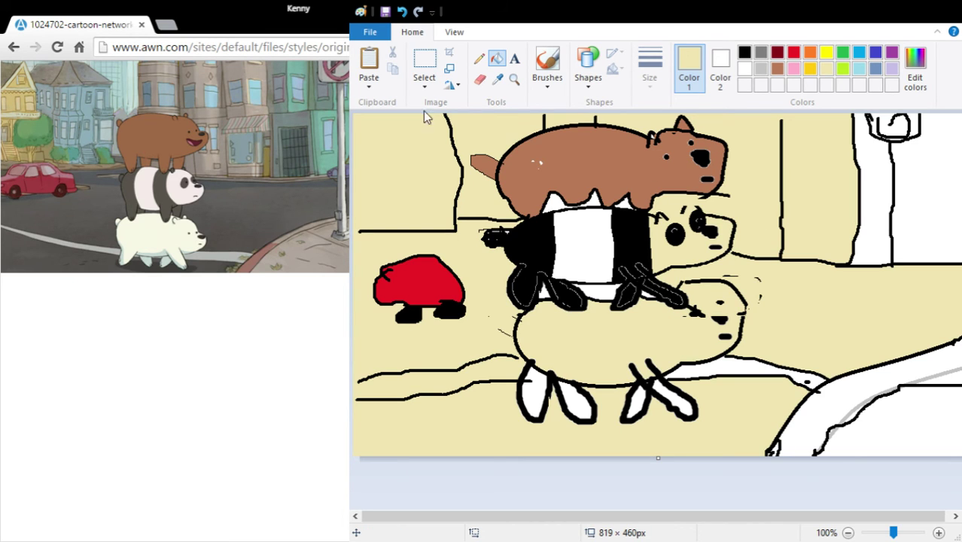
click(403, 13)
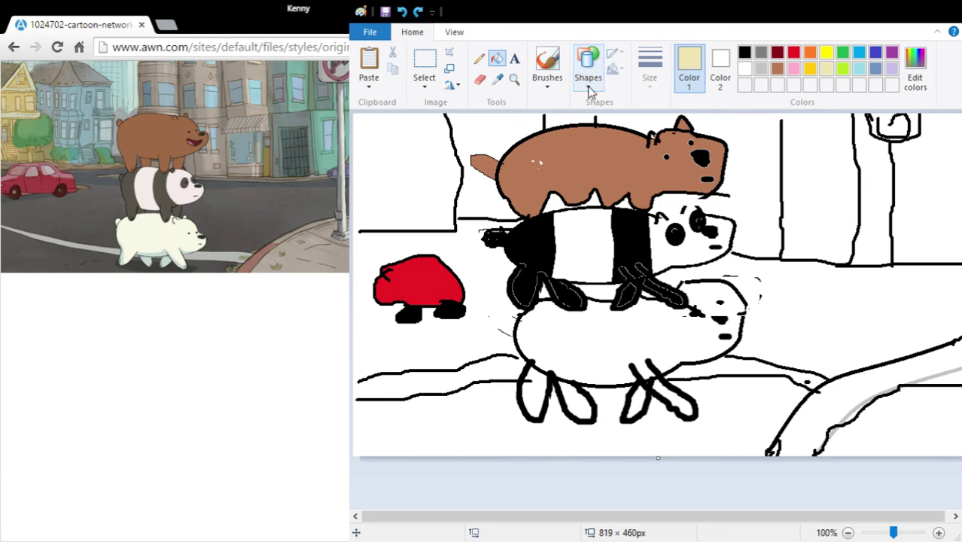
click(500, 88)
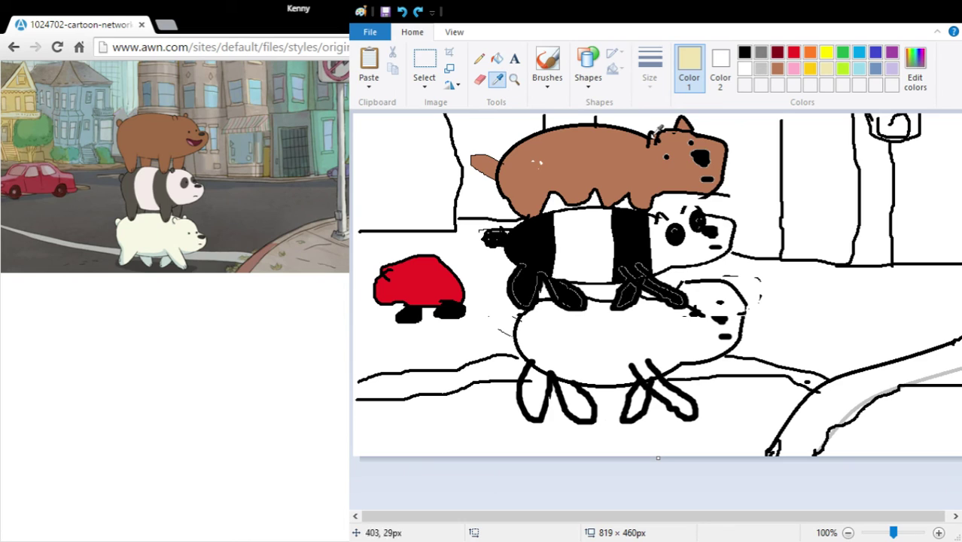
click(756, 155)
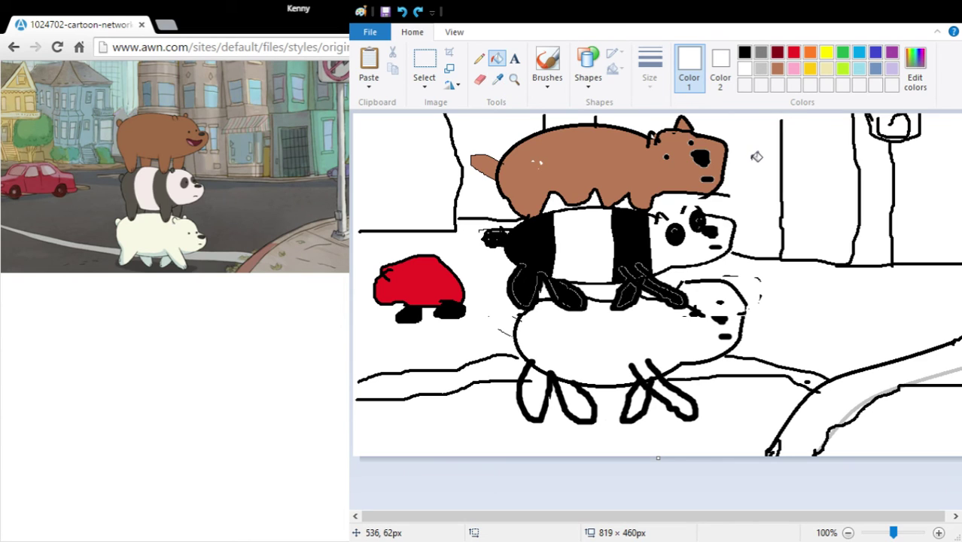
click(497, 80)
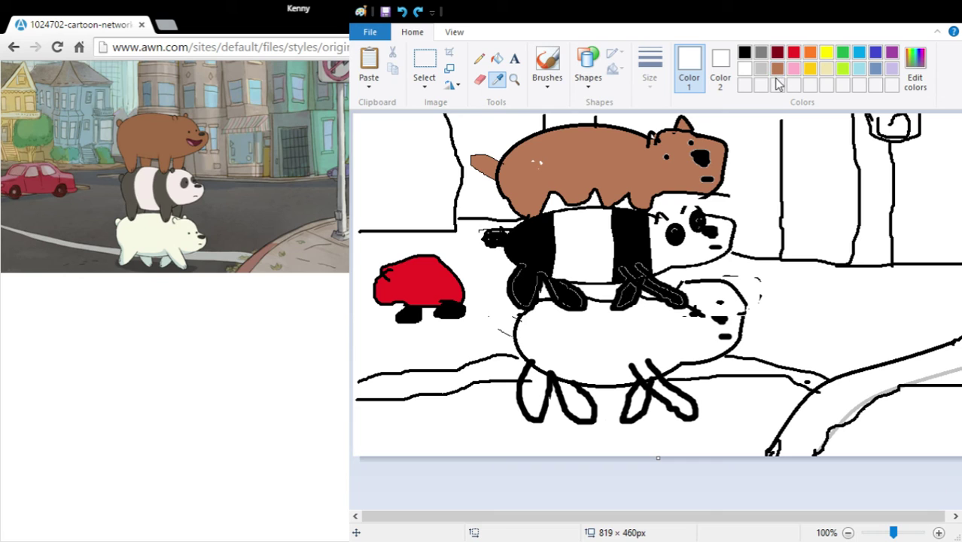
click(774, 140)
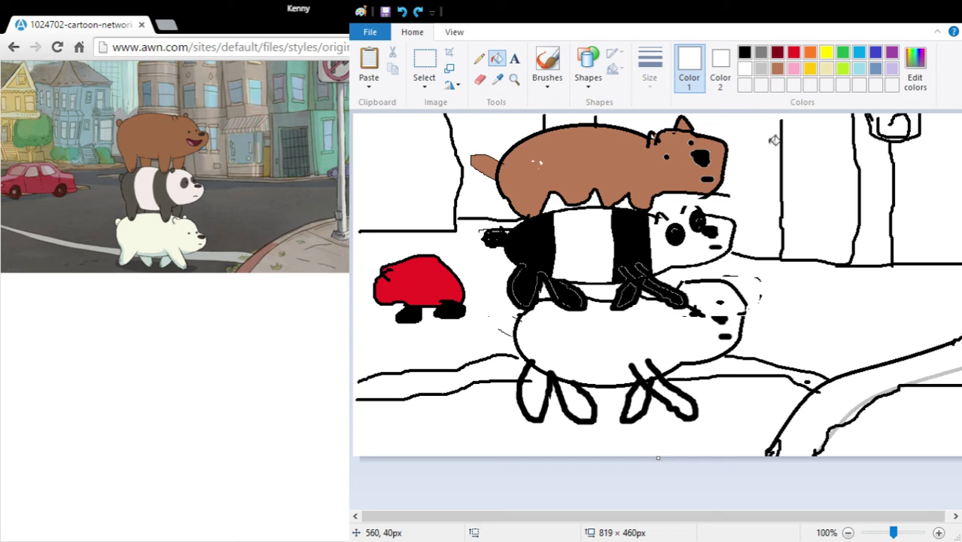
- Return to the freehand pencil with black as the drawing colour
click(481, 64)
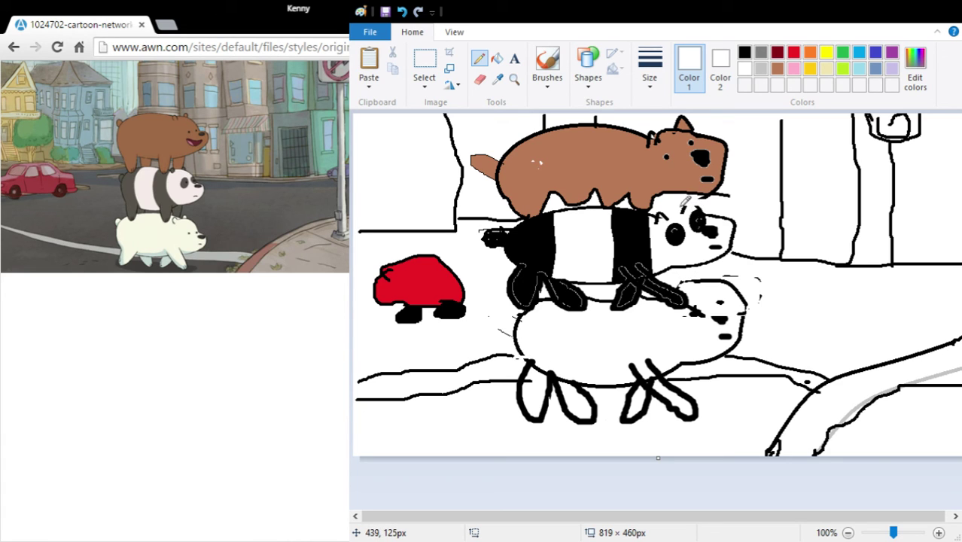
click(744, 52)
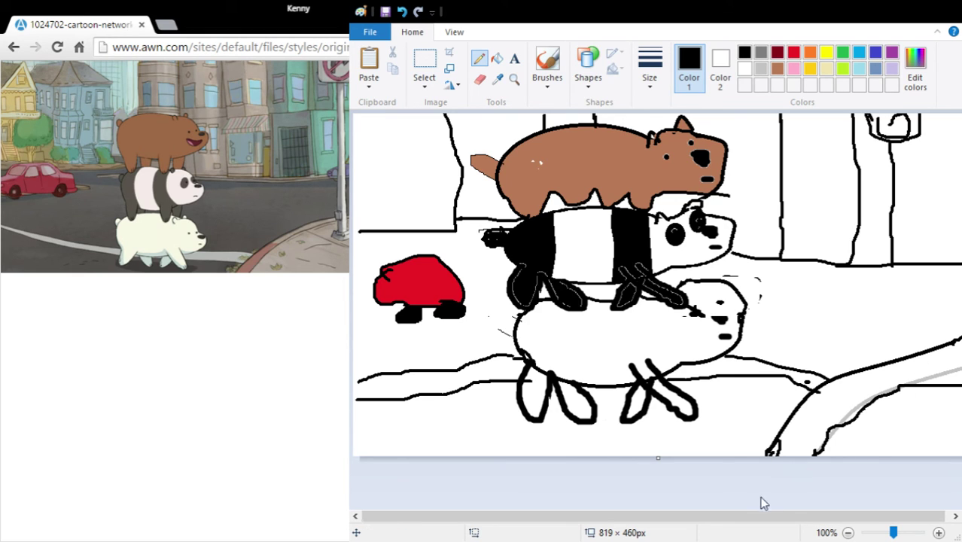
- Fill the upper-right building strip brown, undoing the spilled brown background fill
click(777, 68)
click(497, 60)
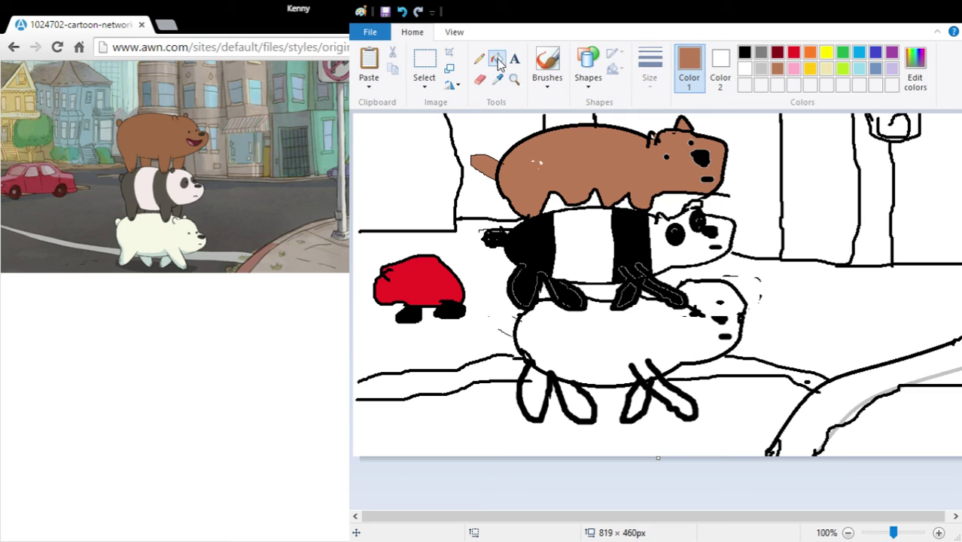
click(815, 173)
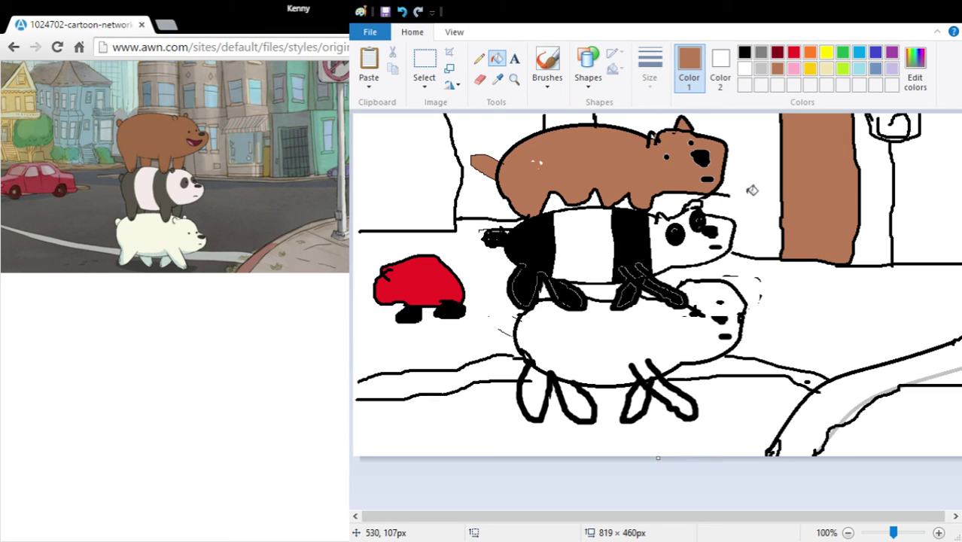
click(750, 155)
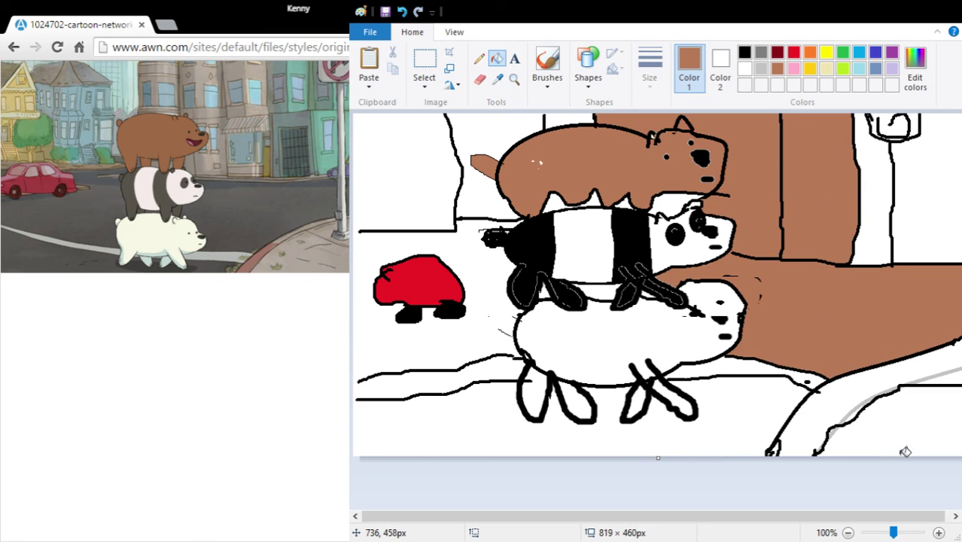
click(402, 11)
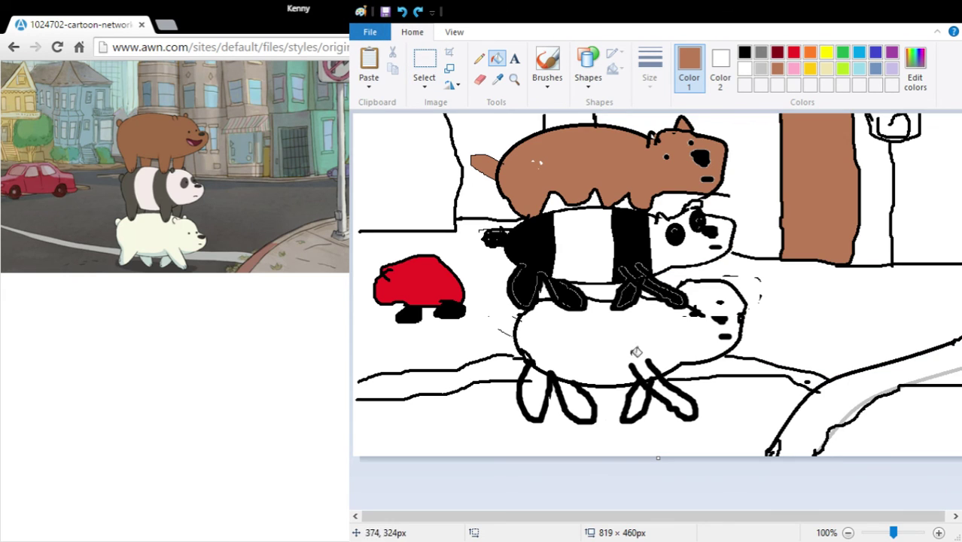
- Fill the wall behind the top bear's head brown after undoing trial black and brown fills
click(744, 53)
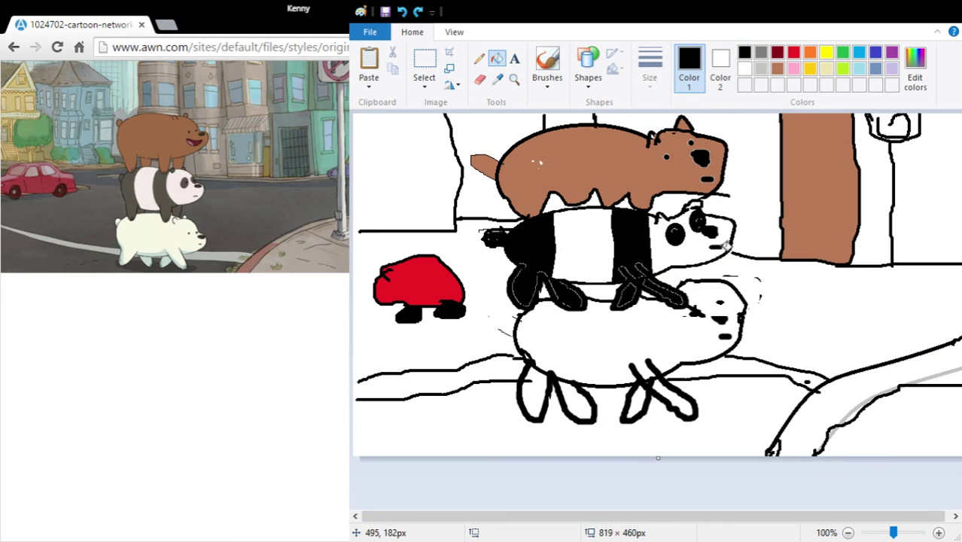
click(479, 60)
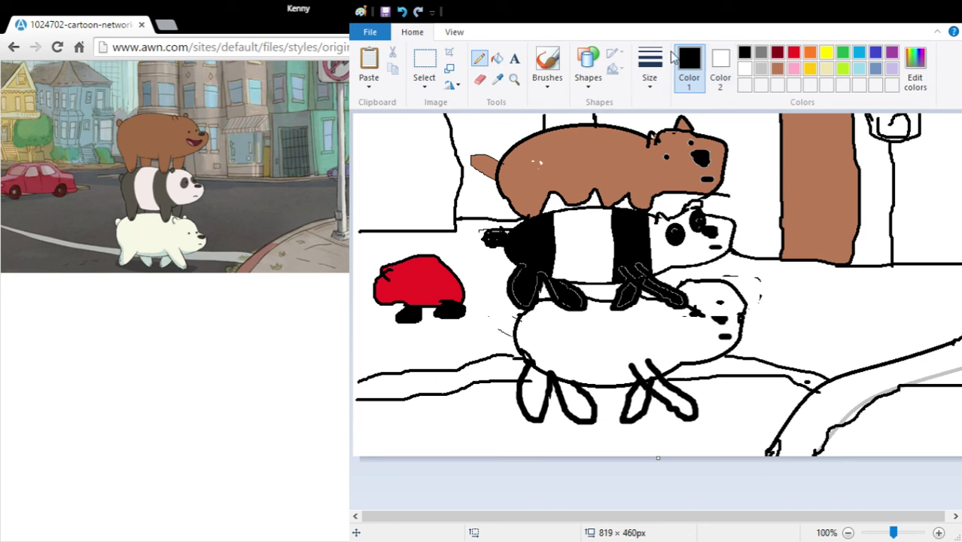
click(496, 59)
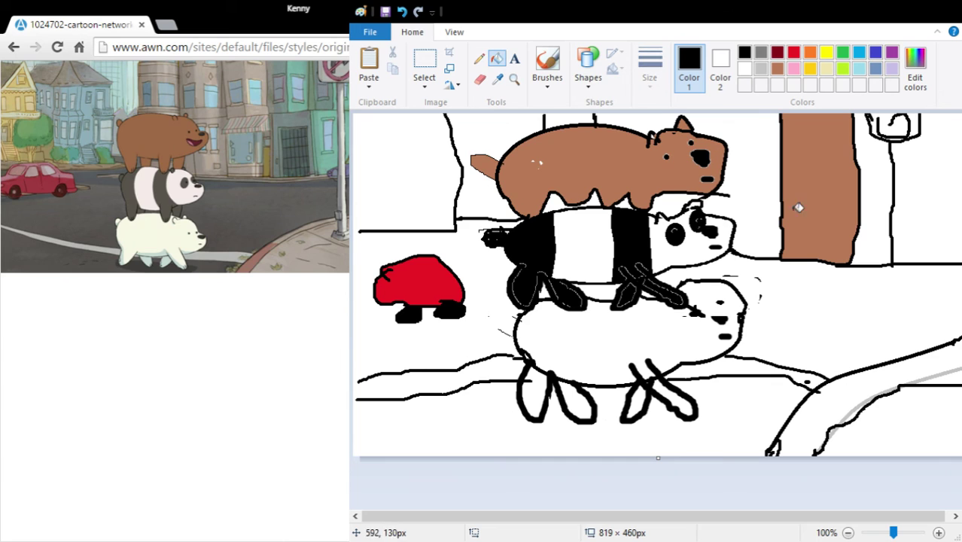
click(743, 194)
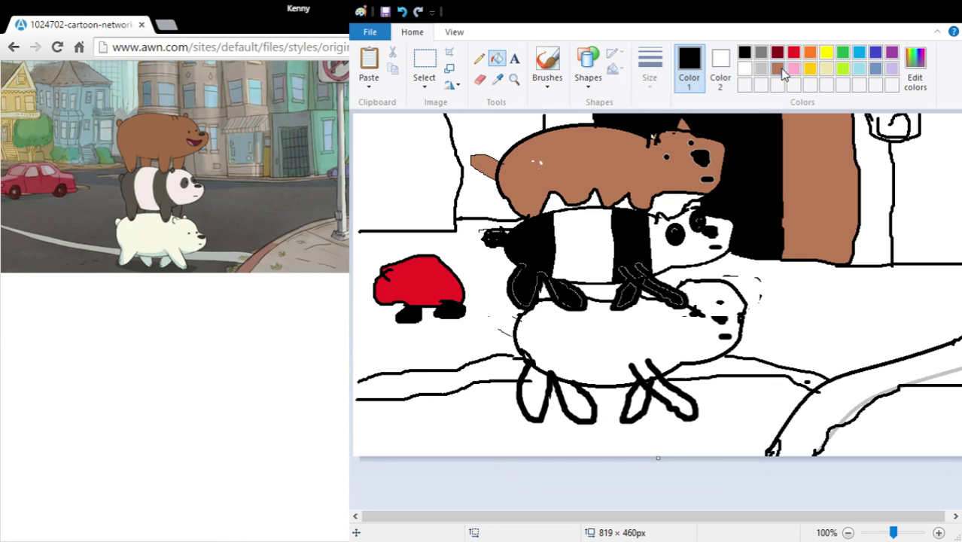
click(777, 68)
click(768, 164)
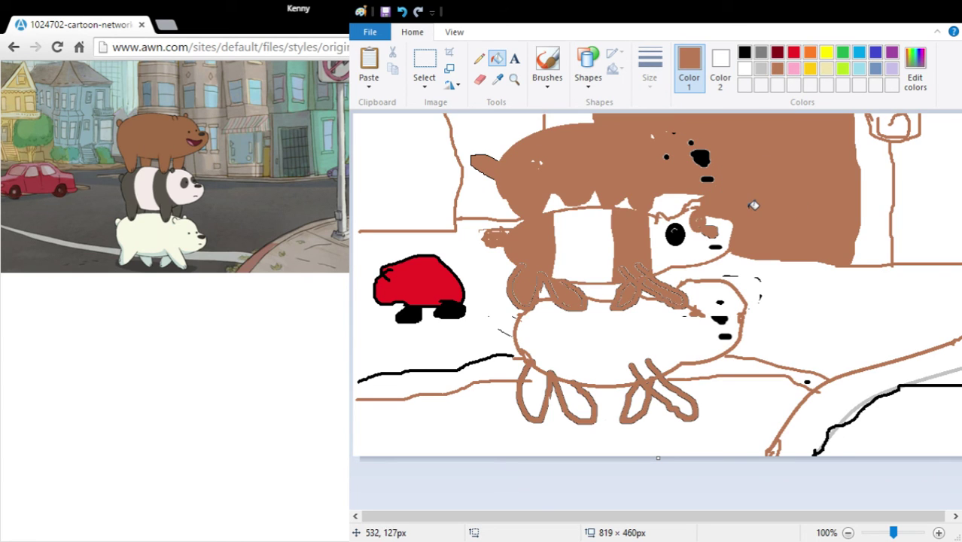
click(401, 12)
click(402, 12)
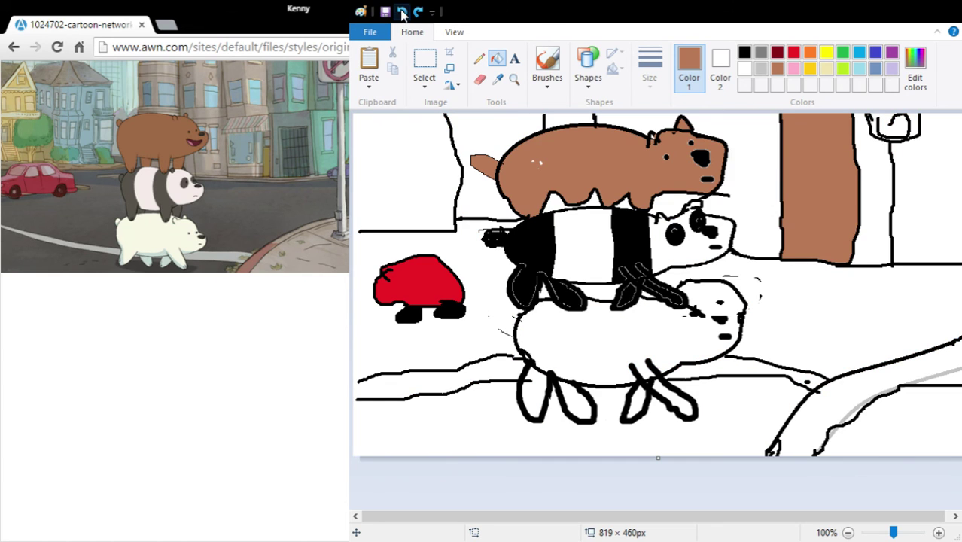
click(758, 173)
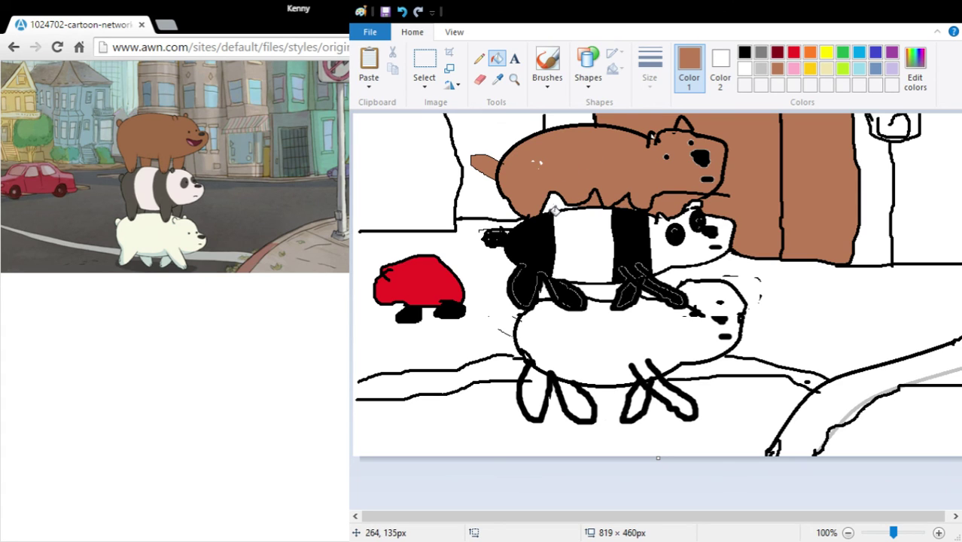
- Fill the area above and left of the top bear brown, undo a leaking blue fill, and return to black pencil
click(560, 121)
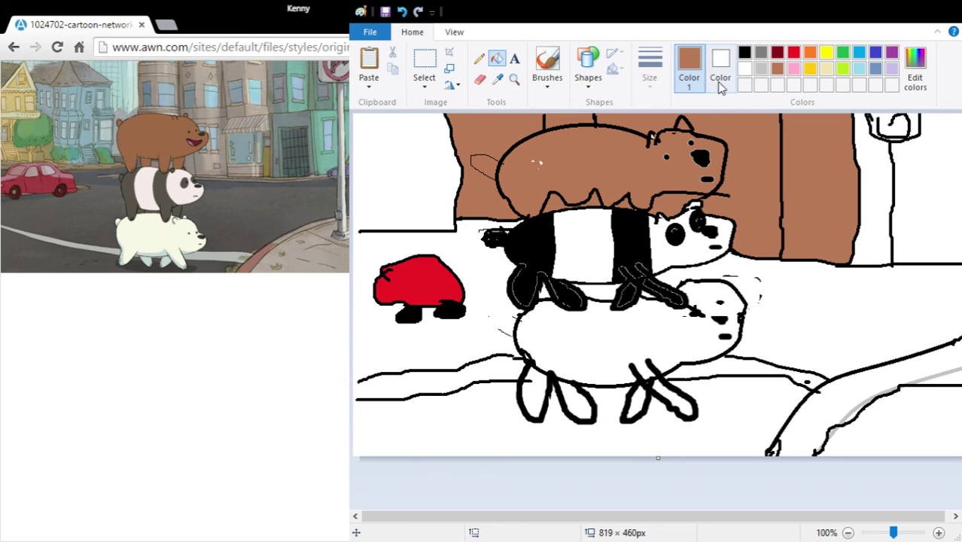
click(858, 54)
click(391, 156)
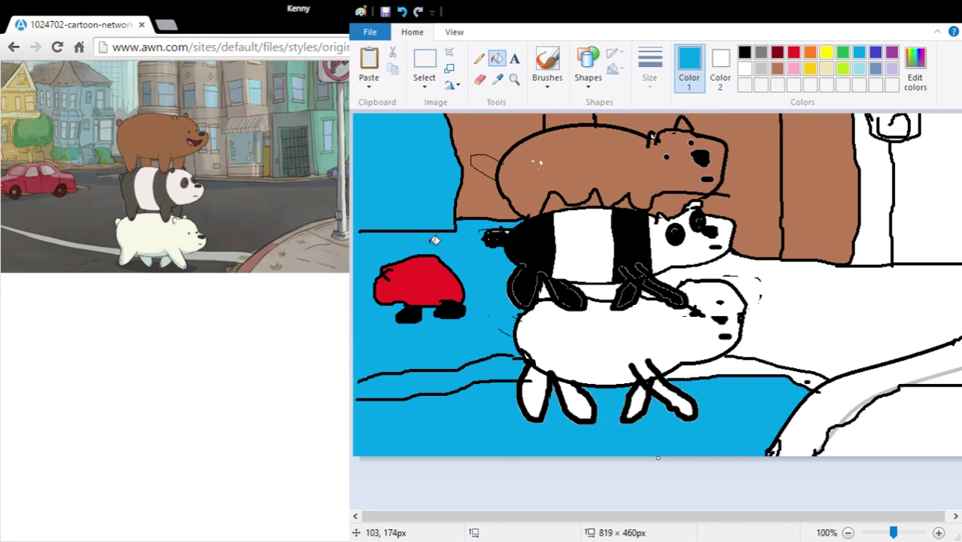
click(402, 12)
click(479, 58)
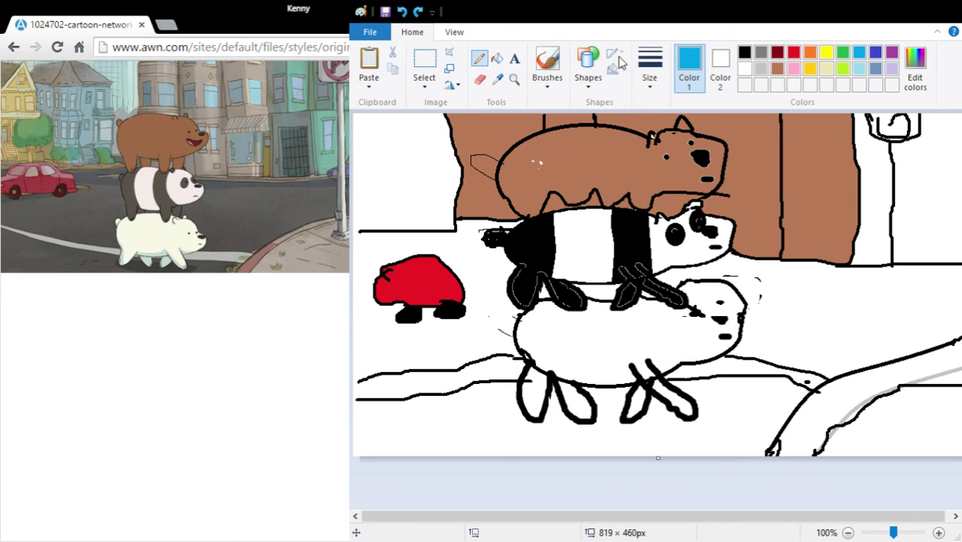
click(743, 52)
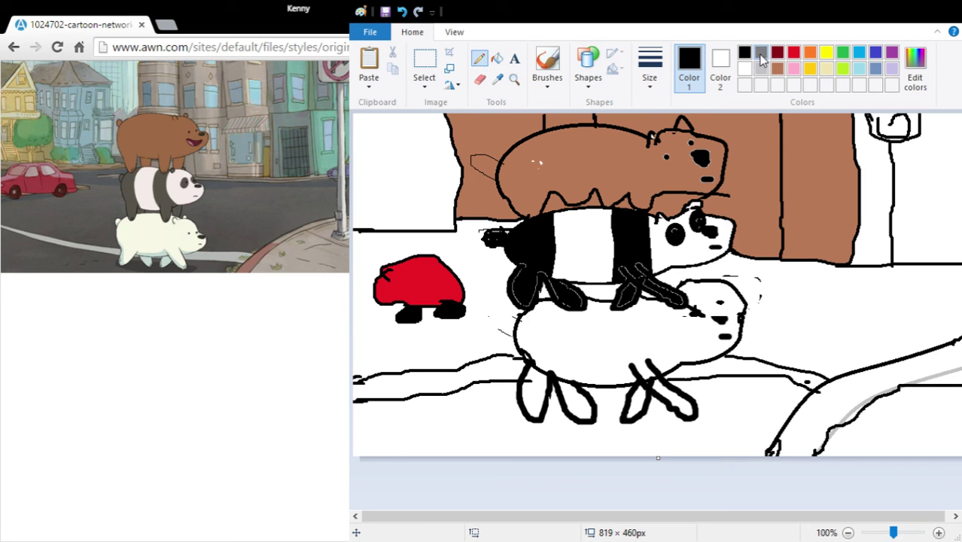
- Fill the street, the sidewalk right of the bears and the area around the car gray
click(761, 58)
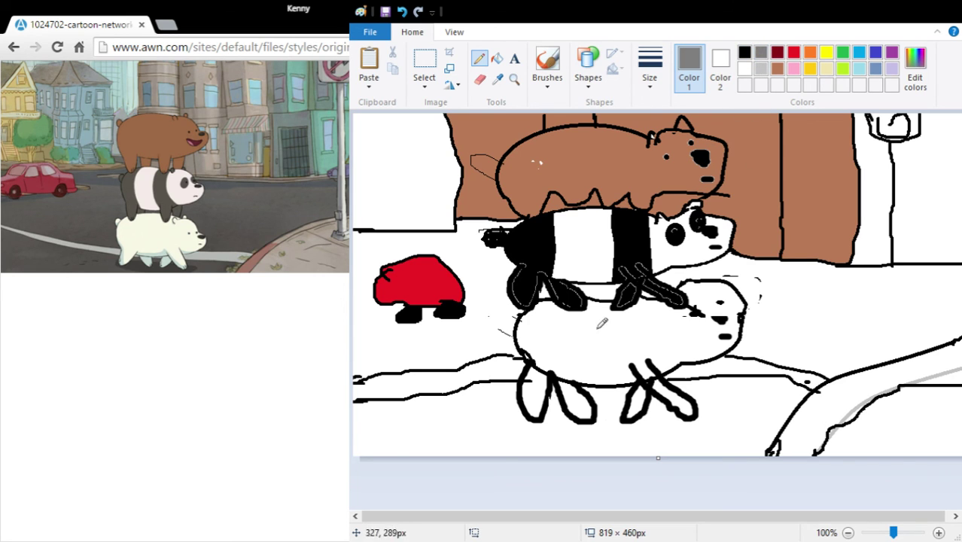
click(496, 58)
click(457, 416)
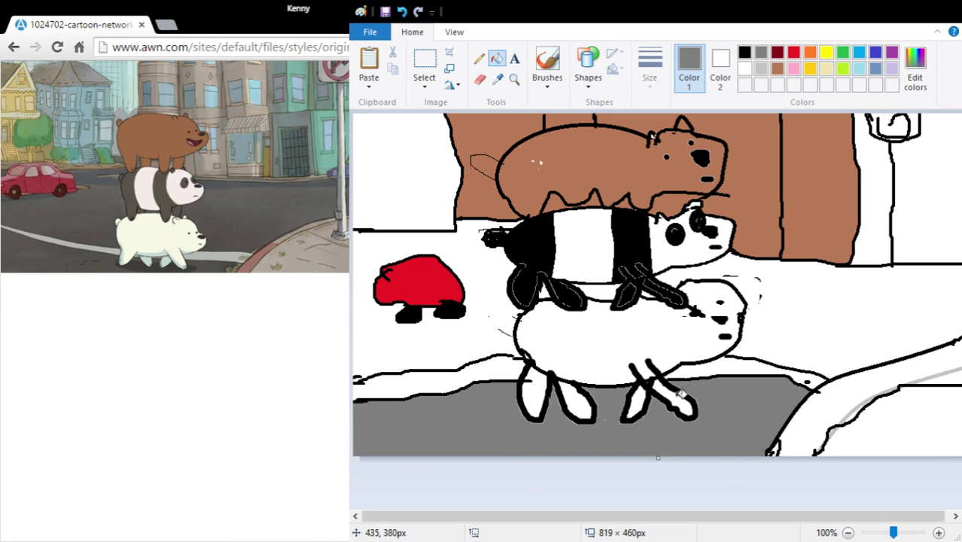
click(872, 325)
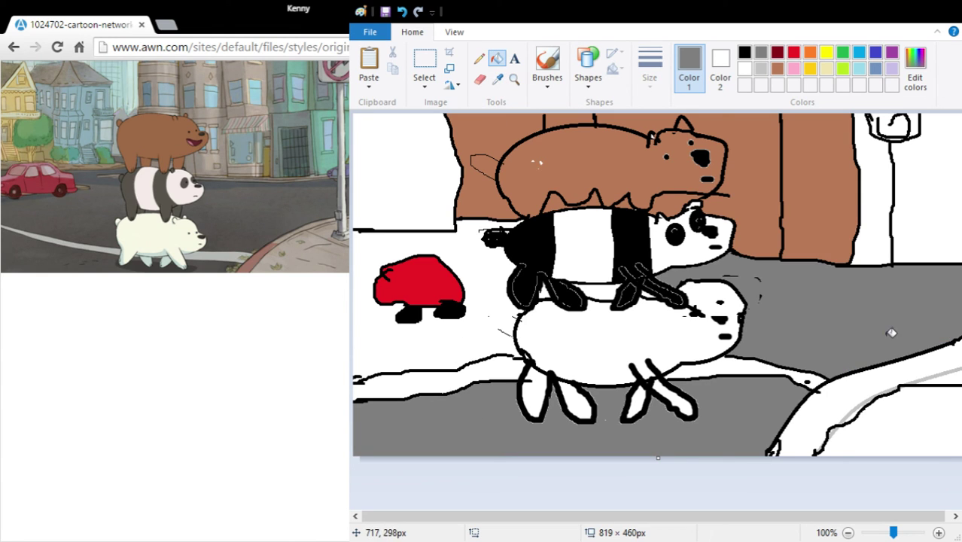
click(465, 347)
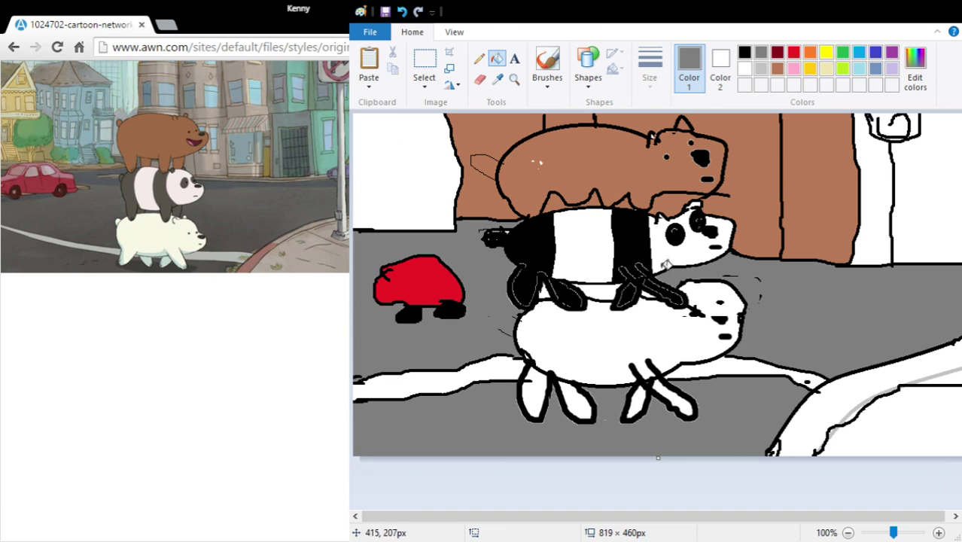
- Fill the lamp-post strip and the right-hand house green
click(842, 52)
click(890, 194)
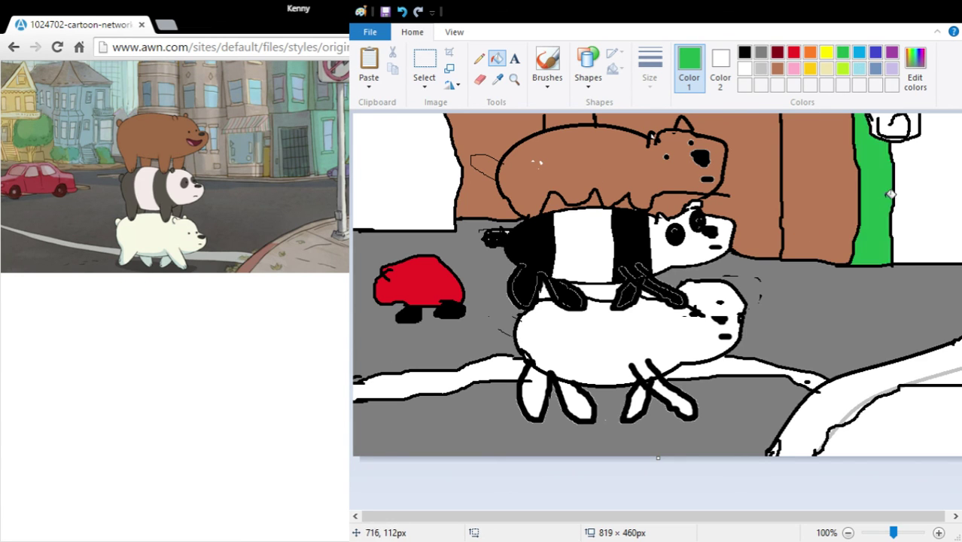
click(924, 194)
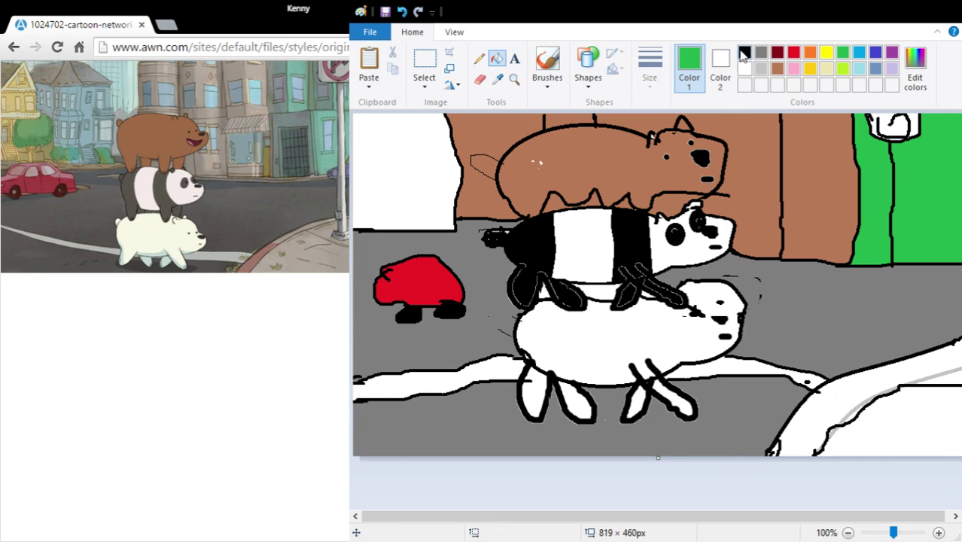
- Color the top-left house light blue and the sign at top right red
click(858, 53)
click(403, 184)
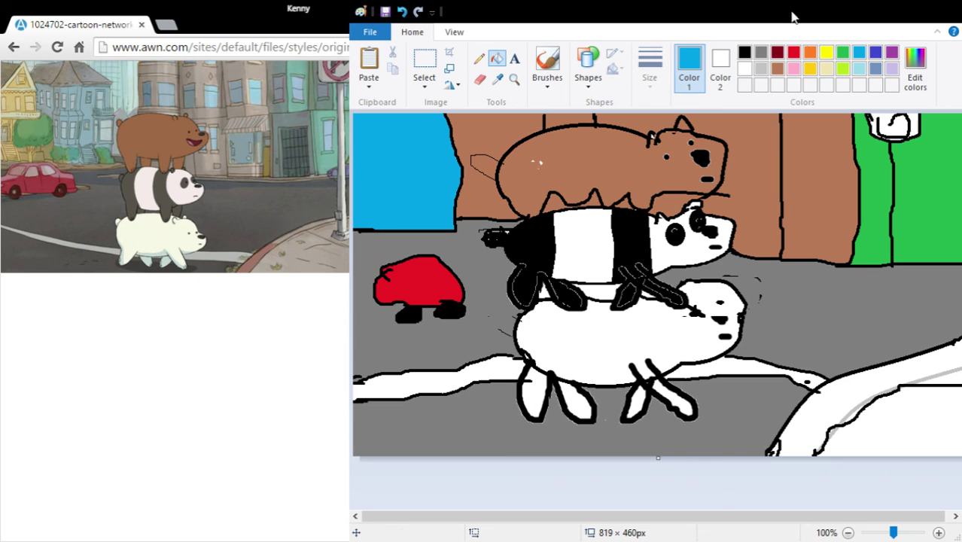
click(793, 52)
click(897, 127)
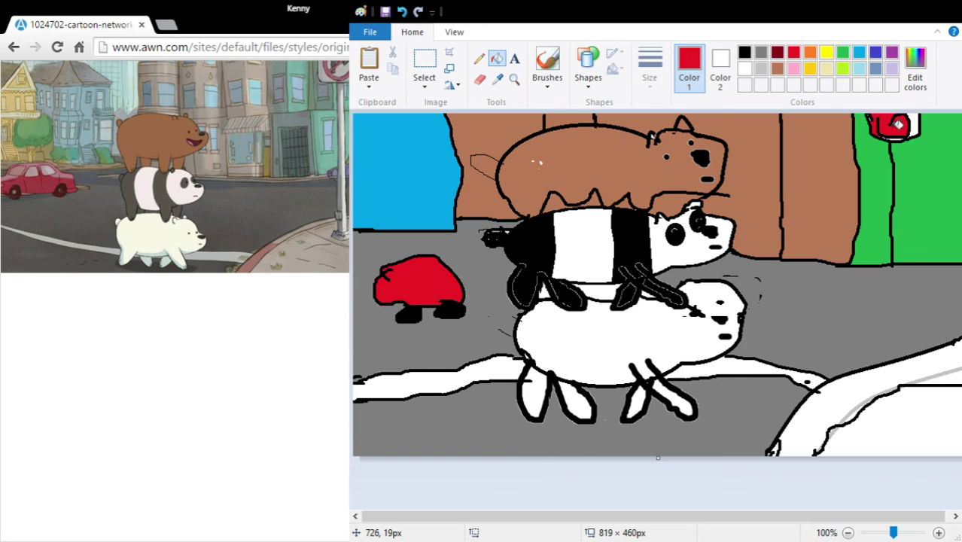
- Fill the bottom-right road area light gray and the curb strip beside it dark red
click(761, 69)
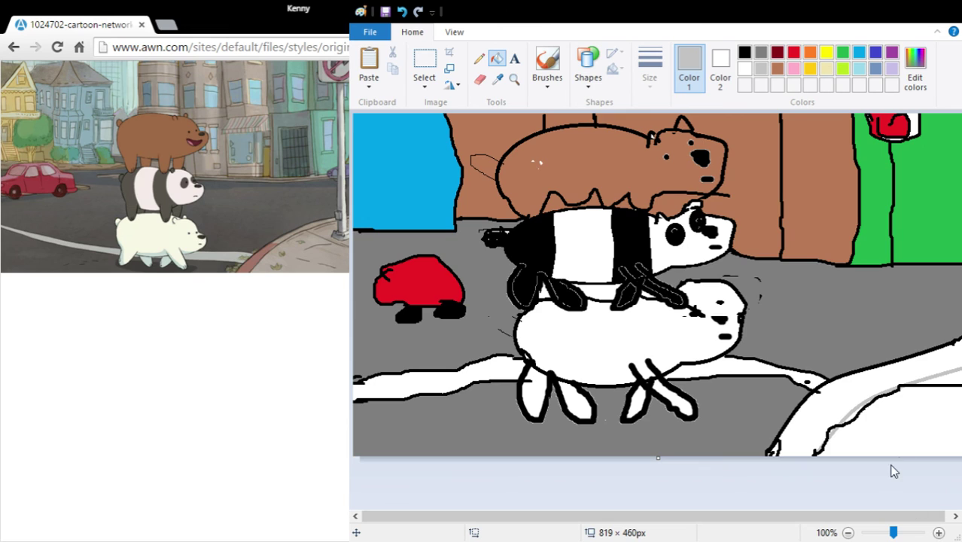
click(911, 422)
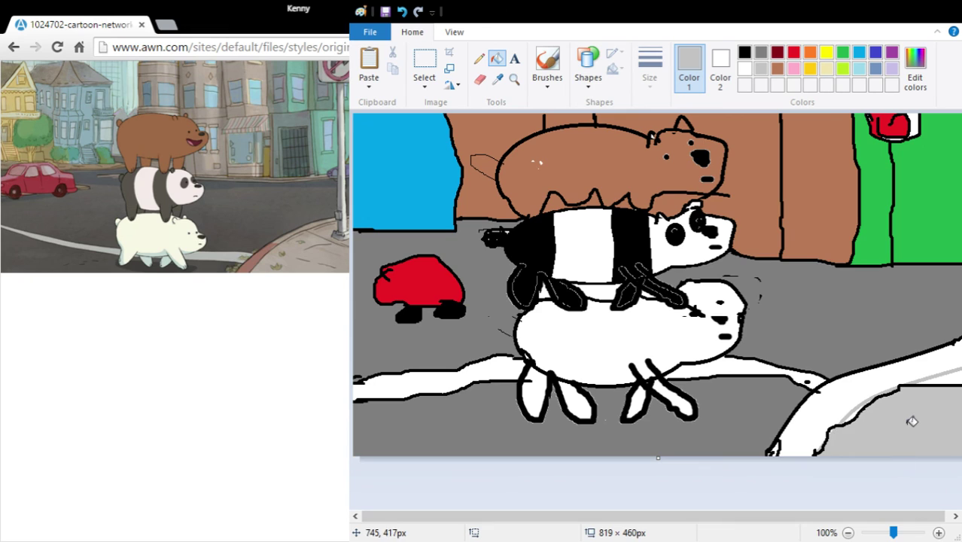
click(777, 52)
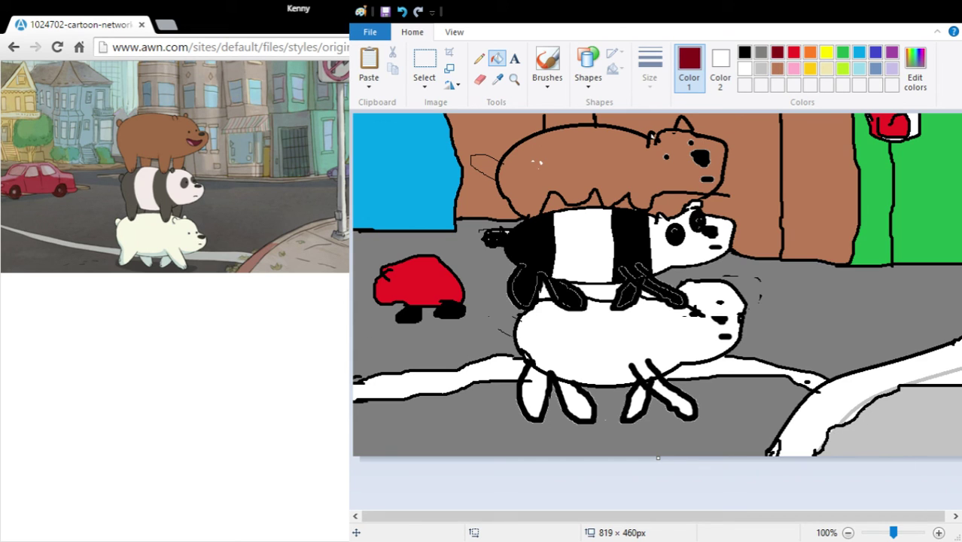
click(824, 415)
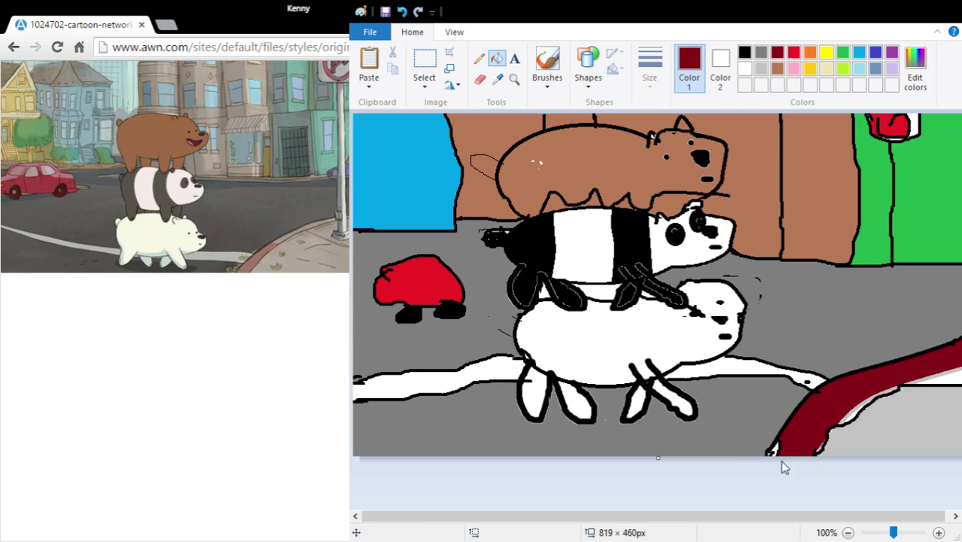